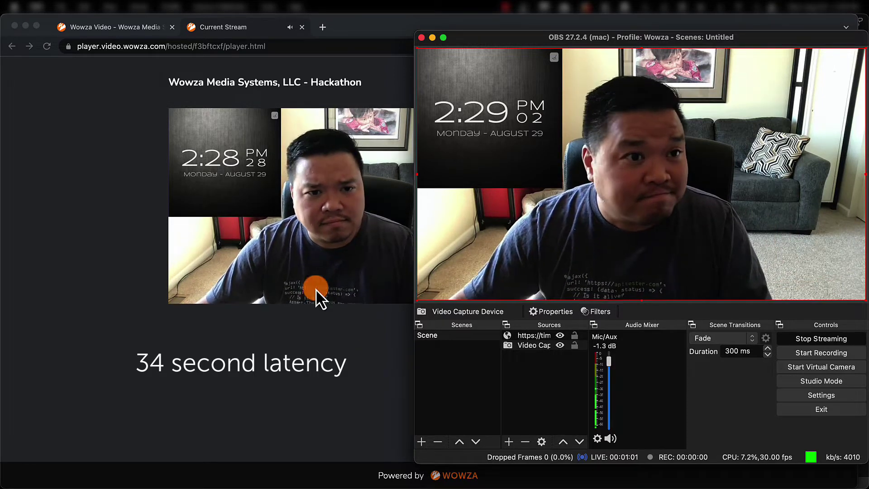
Stop the currently running Current Stream live stream from the Wowza Video dashboard
left_click(107, 25)
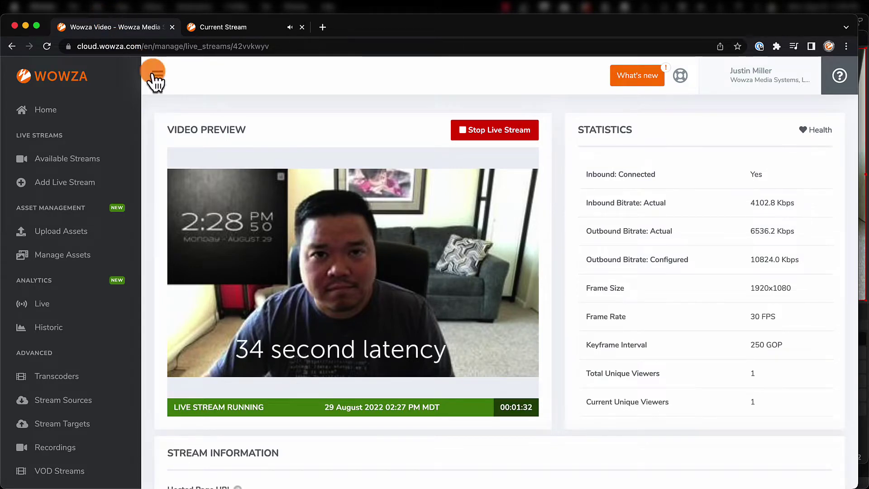
left_click(501, 131)
left_click(493, 180)
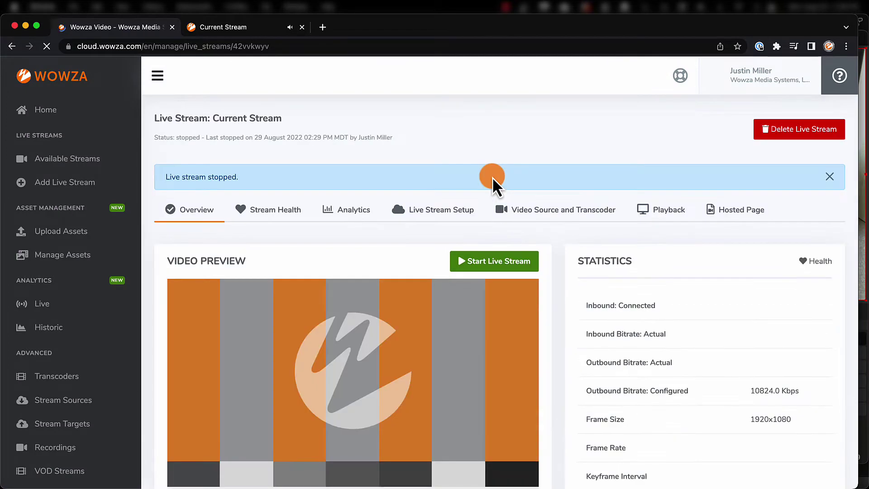
Add a new live stream named 'RTMP Low Latency' broadcasting from US Central (Iowa)
left_click(65, 183)
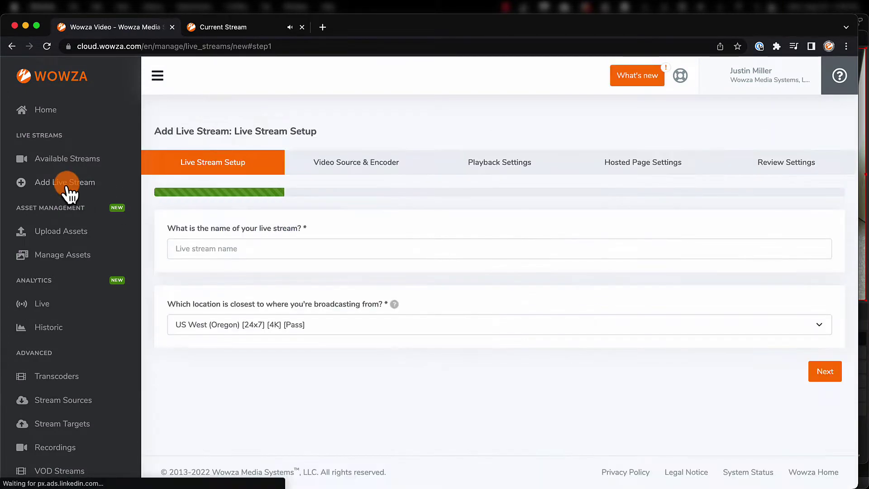
left_click(189, 249)
type("RTMP Low Latency")
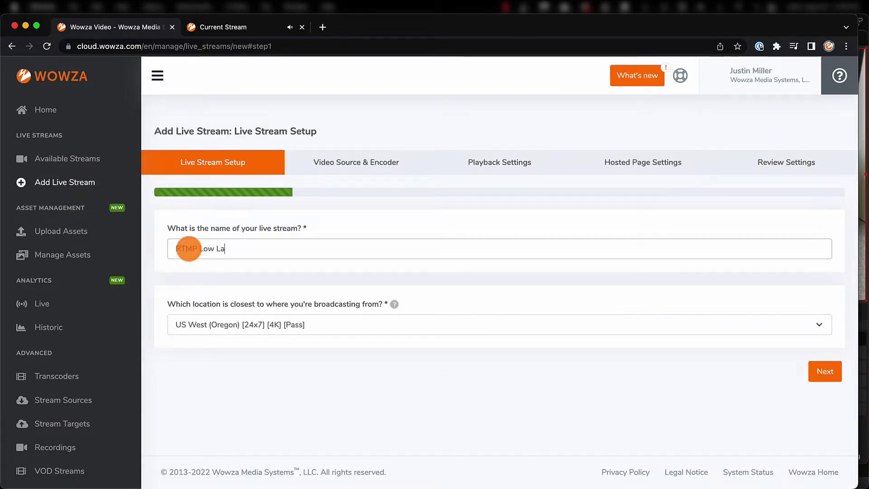
left_click(218, 323)
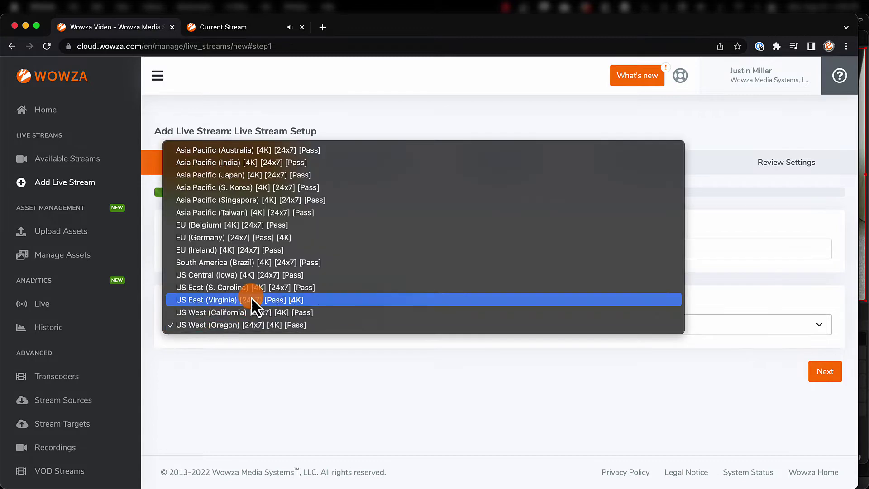
left_click(255, 275)
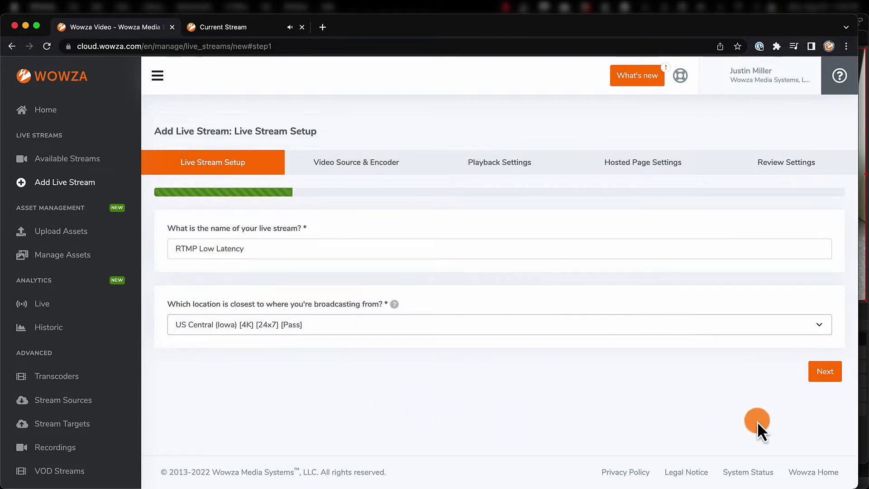
Choose Other RTMP as the new stream's camera/encoder source
left_click(823, 374)
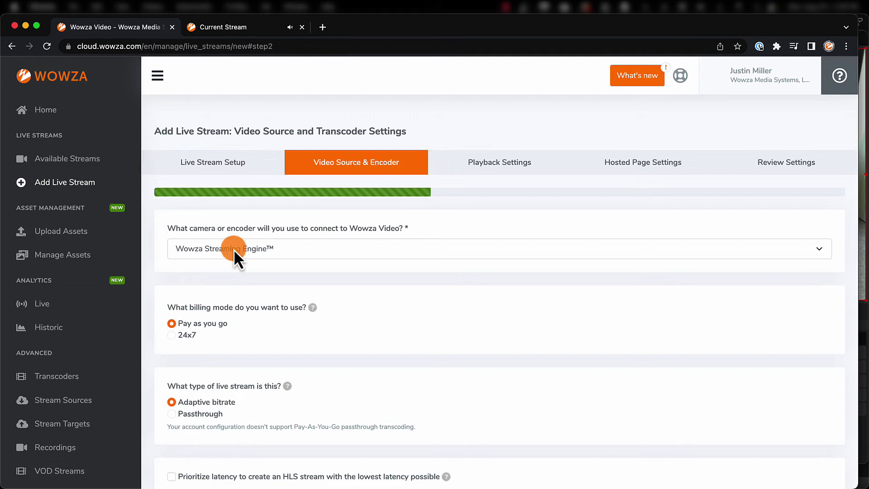
left_click(211, 250)
scroll(211, 250, "down", 3)
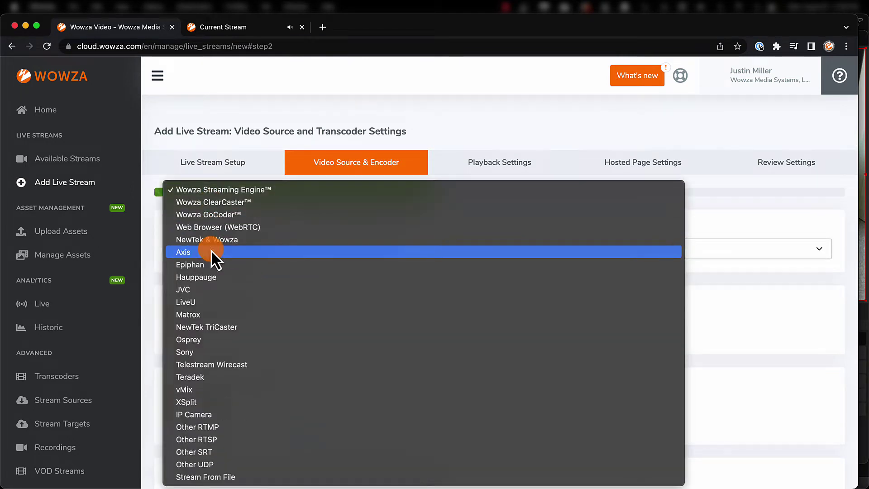
left_click(225, 427)
Turn on Prioritize latency and set the aspect ratio preset to 1920 × 1080
scroll(224, 429, "down", 3)
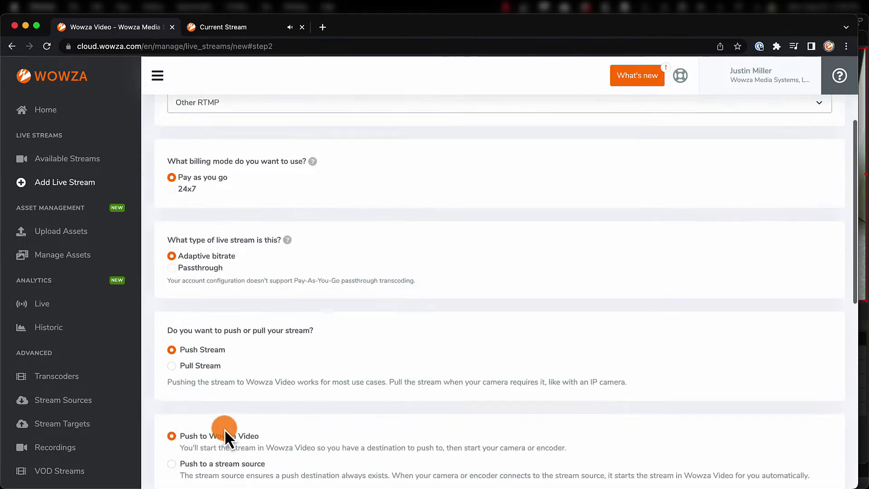
scroll(225, 429, "down", 8)
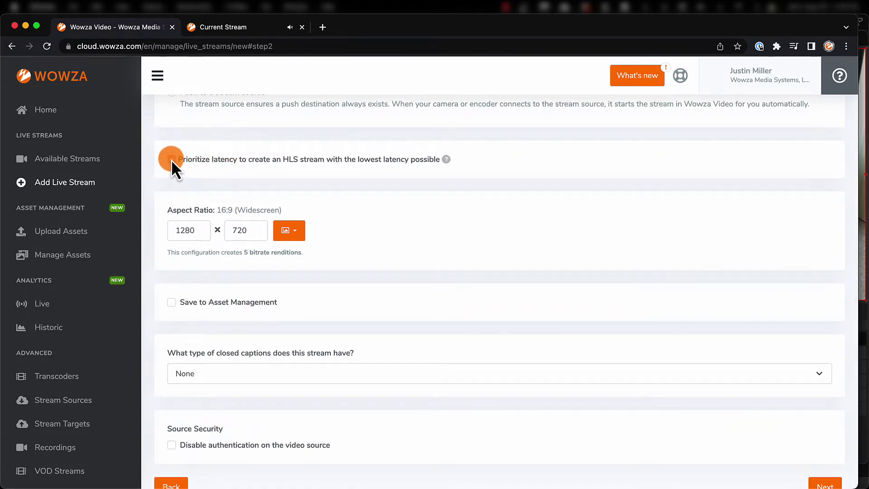
left_click(172, 160)
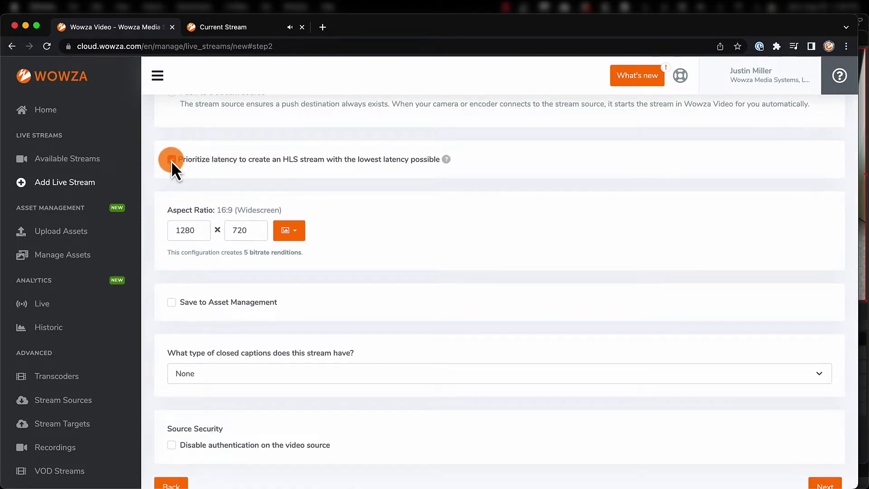
left_click(298, 230)
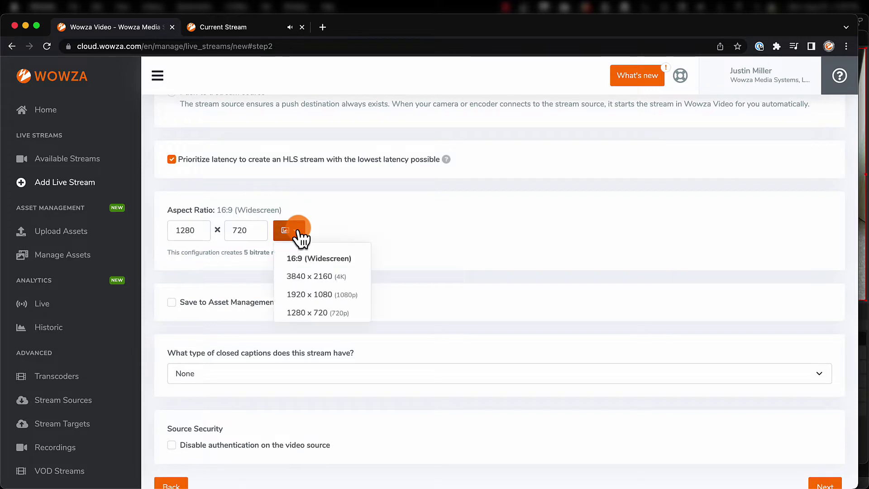
left_click(300, 294)
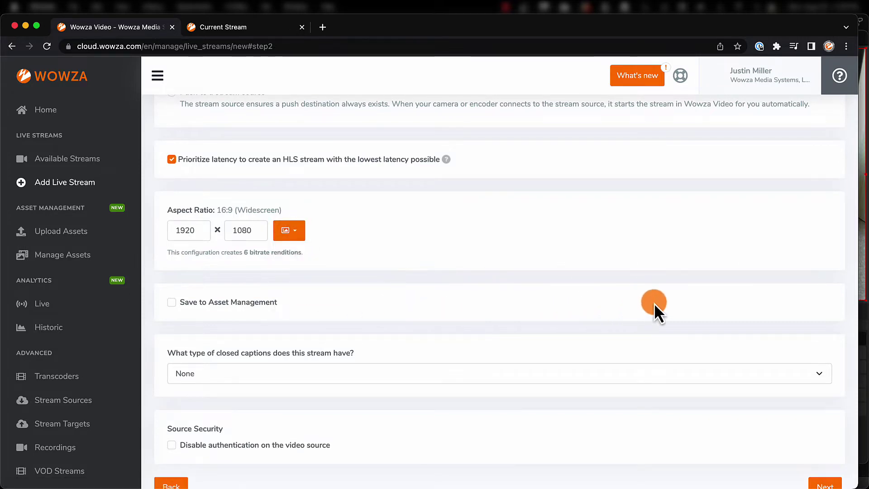
scroll(654, 304, "down", 3)
Keep default playback, hosted page and review settings and finish creating the RTMP Low Latency stream
left_click(824, 432)
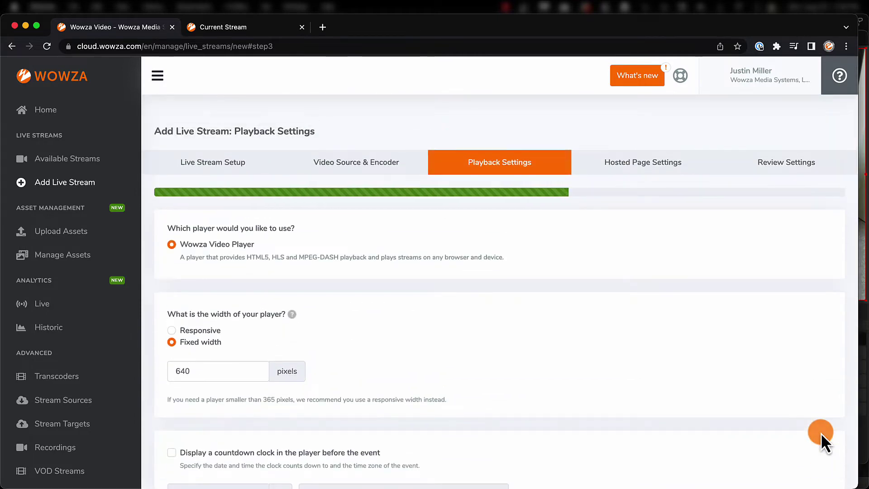
scroll(821, 433, "down", 8)
left_click(821, 433)
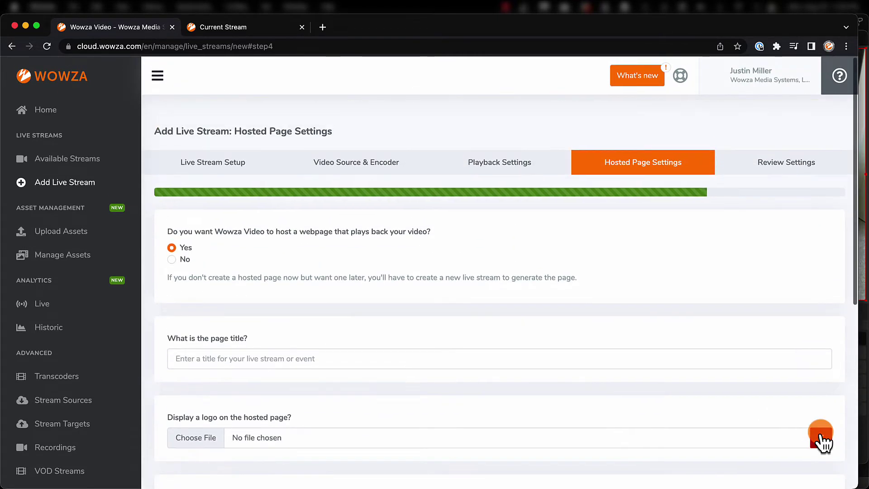
scroll(820, 434, "down", 8)
left_click(822, 434)
scroll(821, 432, "down", 8)
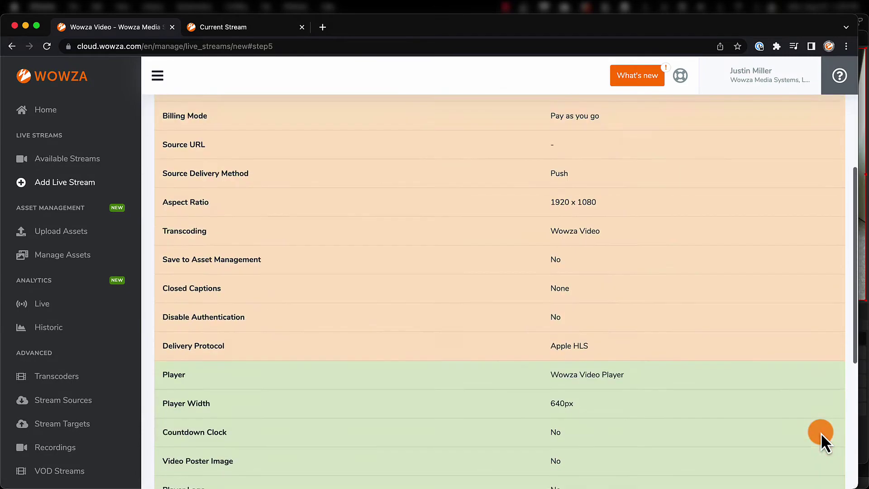
left_click(821, 432)
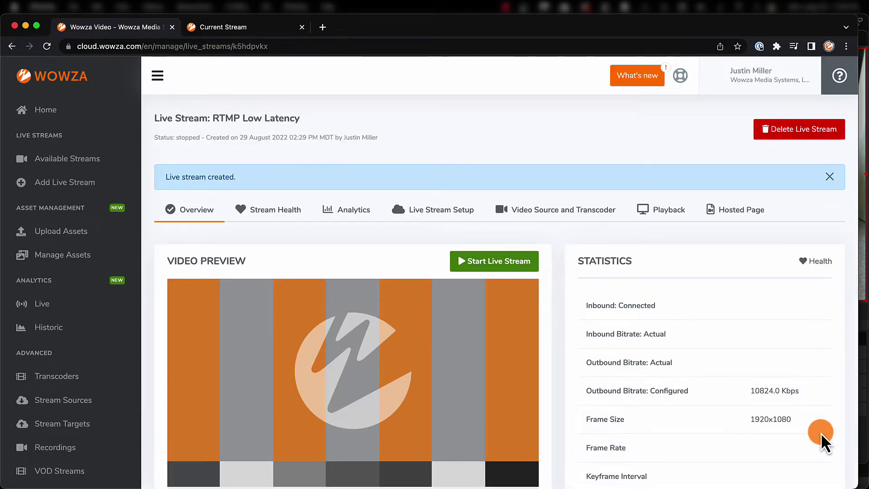
Start the RTMP Low Latency live stream, confirm, and hide the startup progress window
left_click(473, 259)
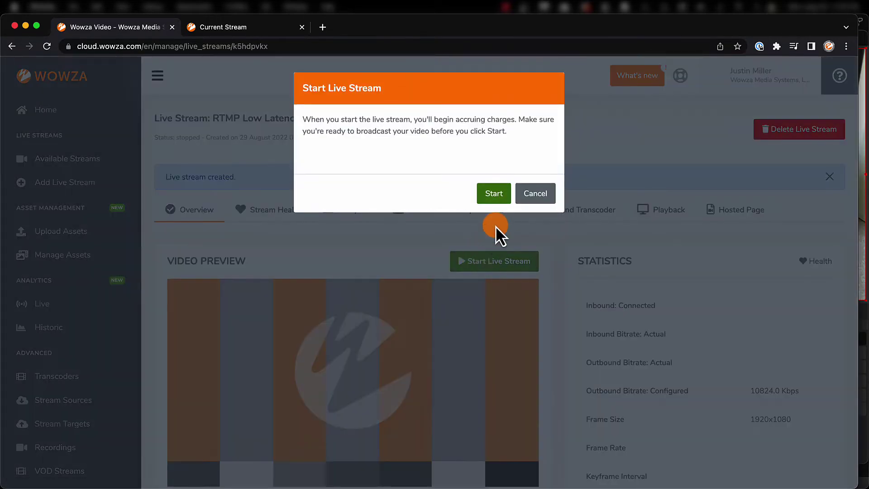
left_click(495, 193)
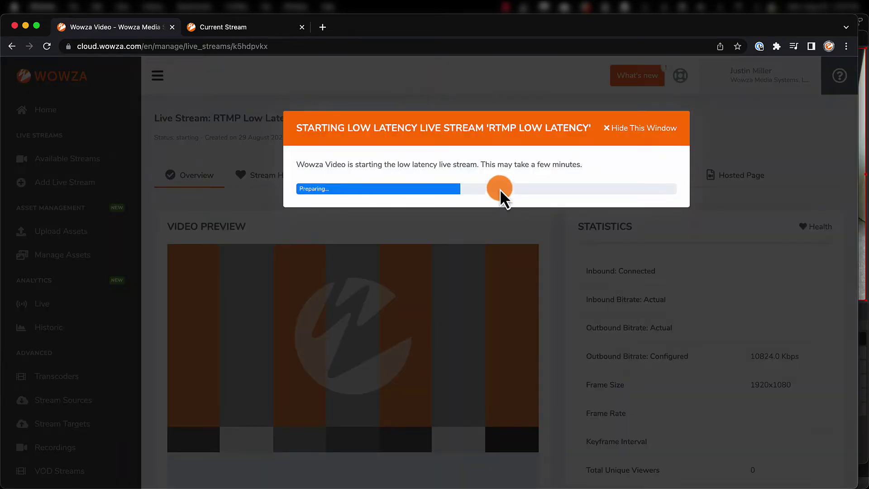
left_click(632, 128)
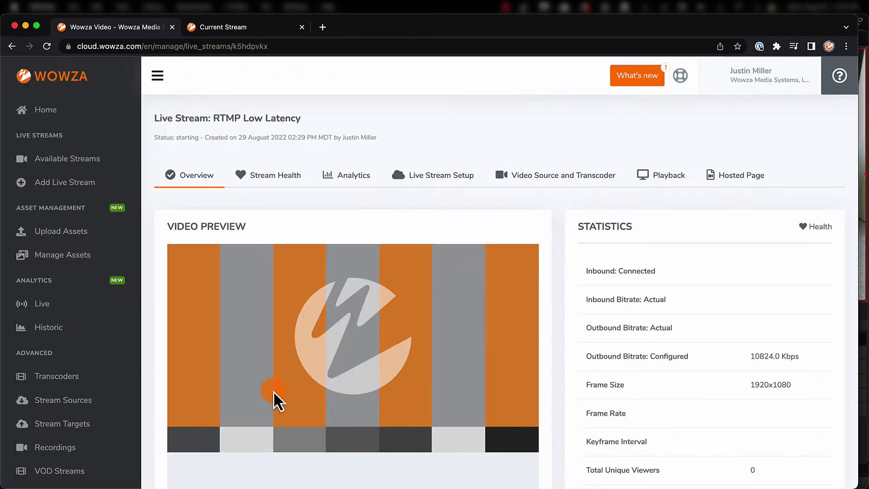
Set the Current Stream transcoder's buffer size to 0 seconds and save the setup
left_click(66, 379)
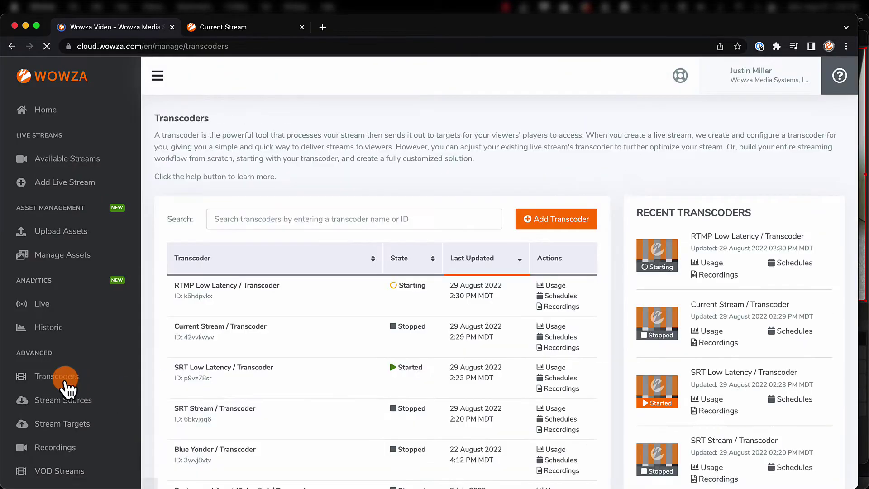
left_click(210, 331)
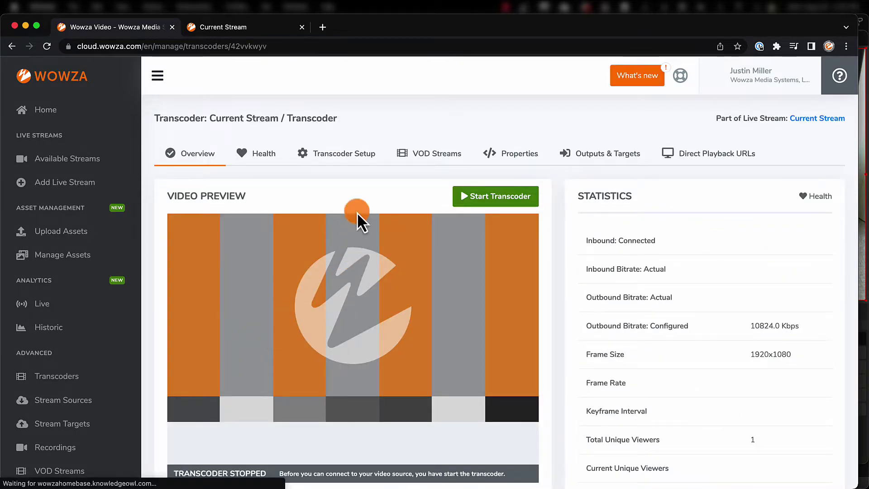
left_click(351, 156)
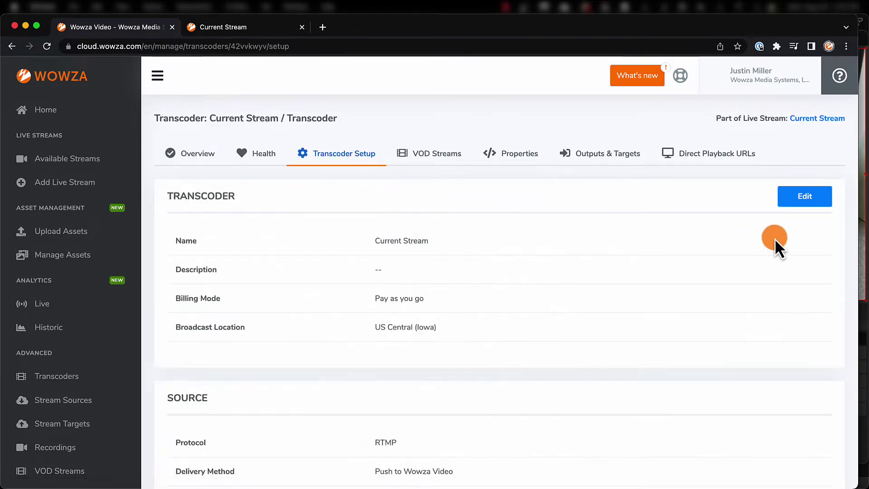
left_click(796, 198)
scroll(326, 291, "down", 1)
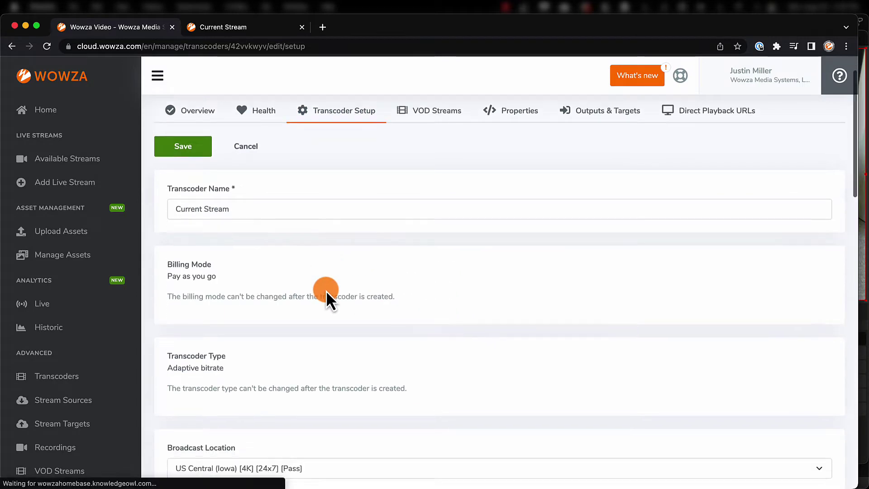
scroll(326, 290, "down", 20)
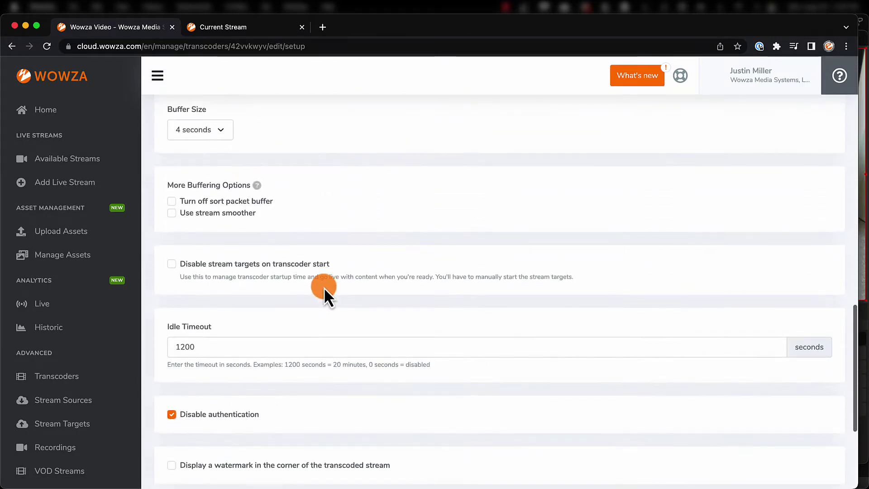
left_click(222, 130)
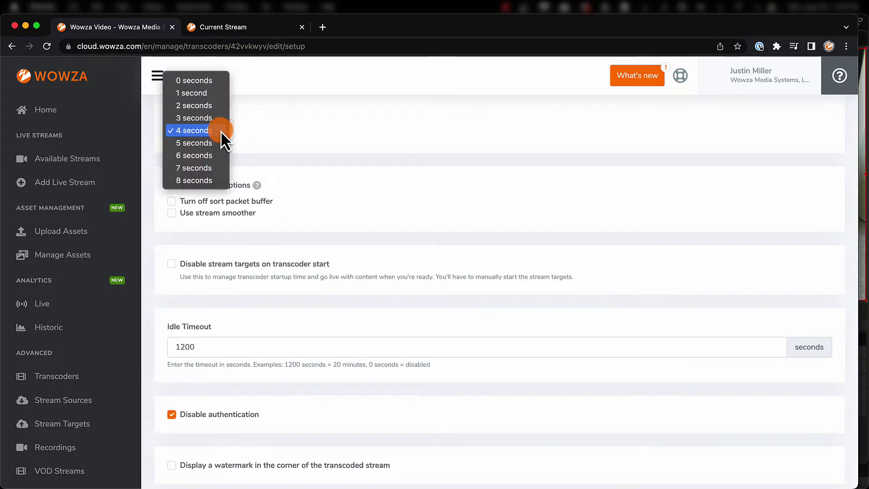
left_click(214, 83)
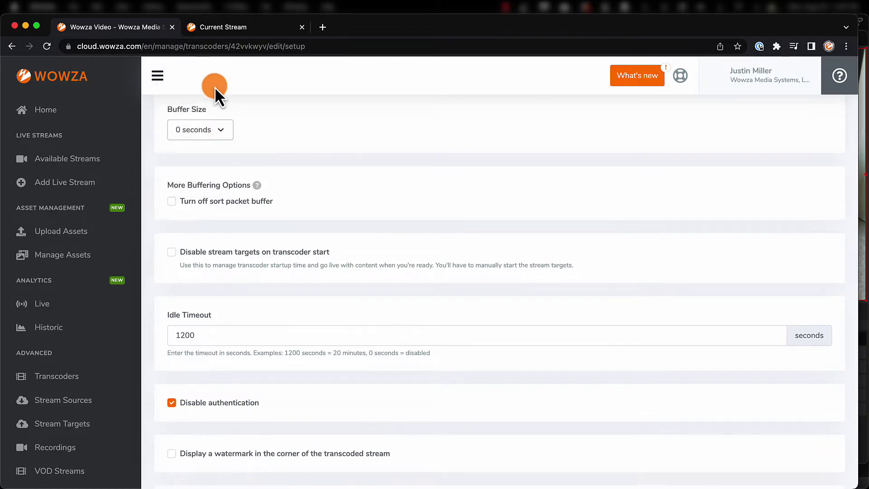
scroll(212, 181, "up", 10)
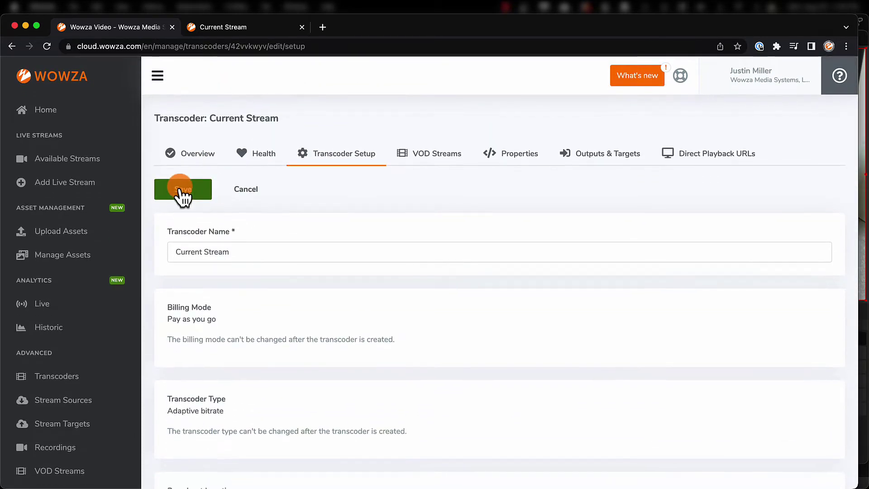
left_click(180, 190)
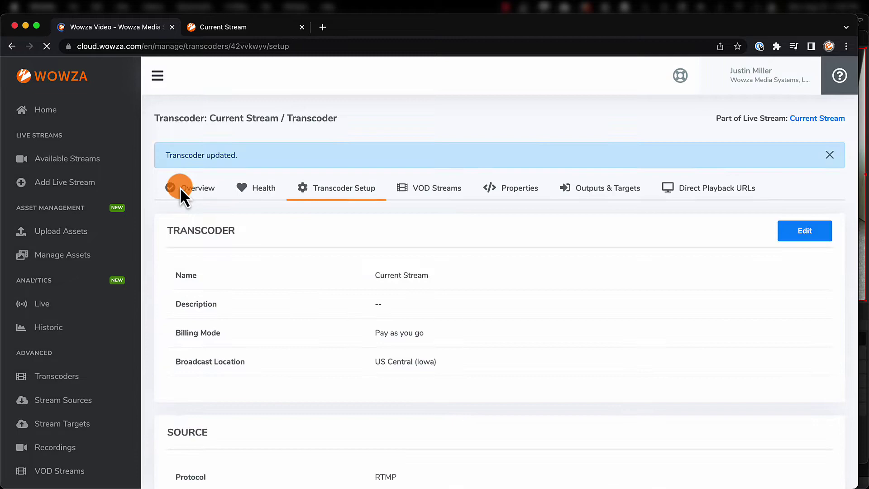
Enable HLS segment duration of 2 on the Current Stream stream target properties and save
left_click(56, 424)
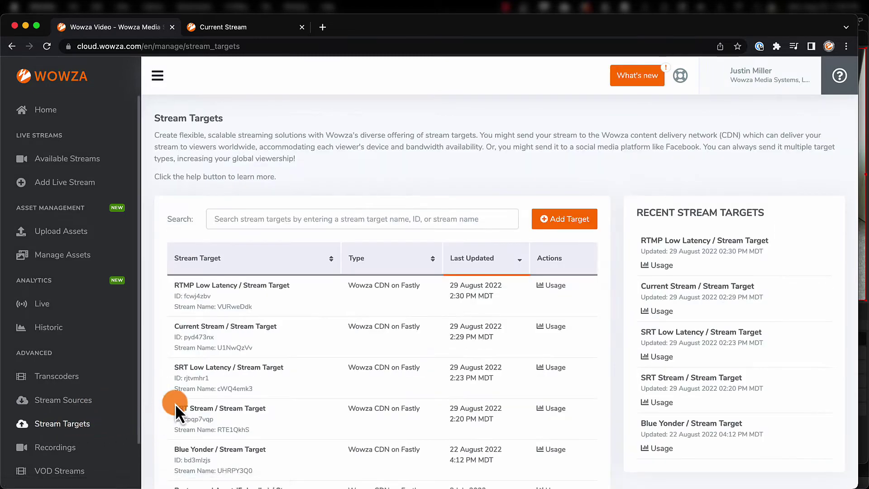
left_click(219, 335)
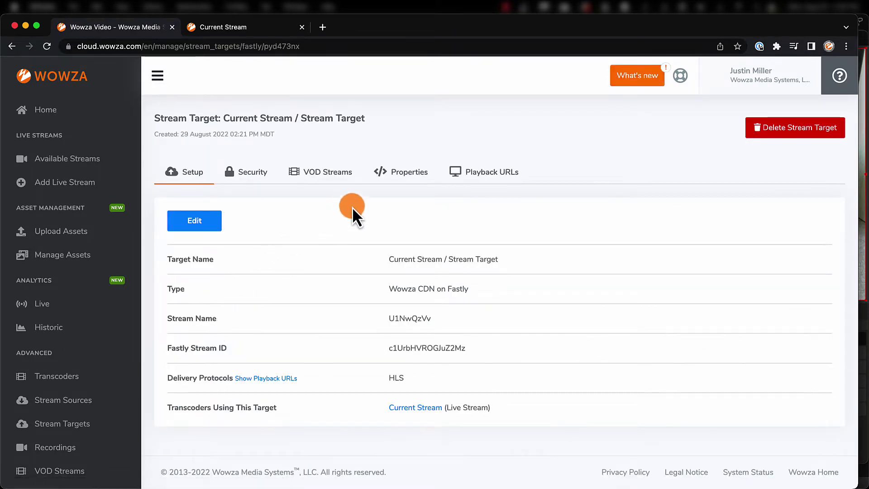
left_click(394, 181)
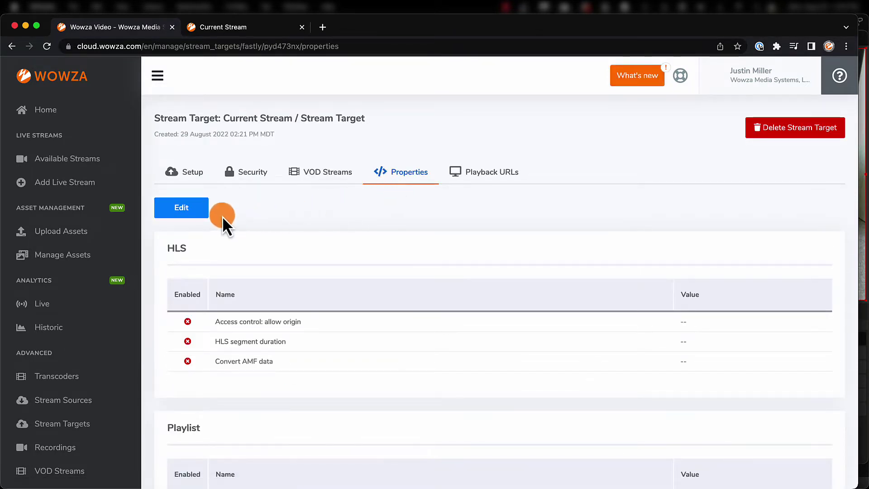
left_click(189, 209)
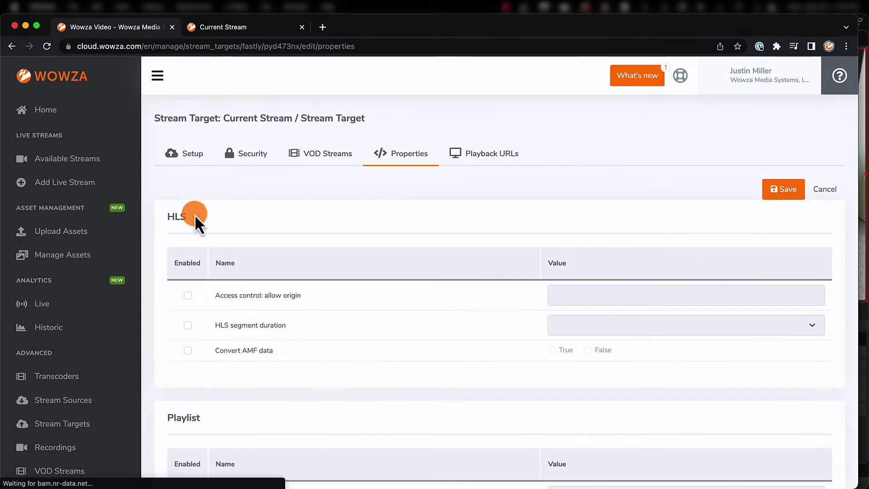
left_click(188, 324)
left_click(564, 332)
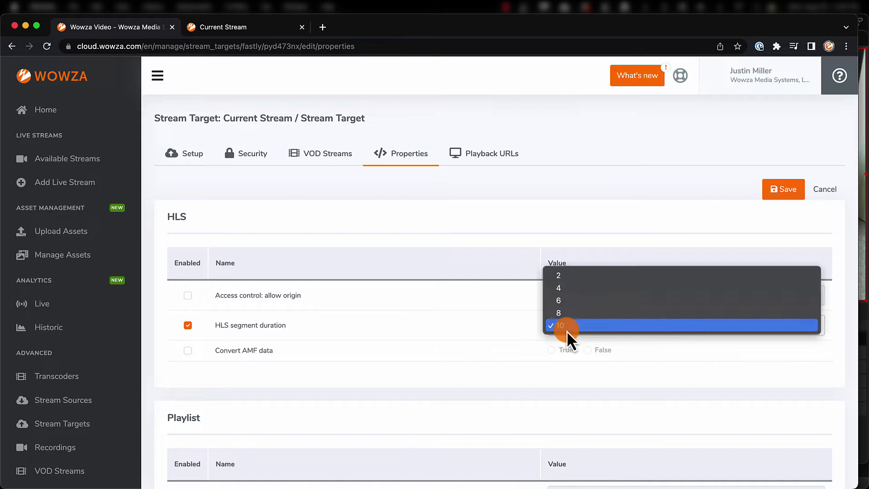
left_click(576, 278)
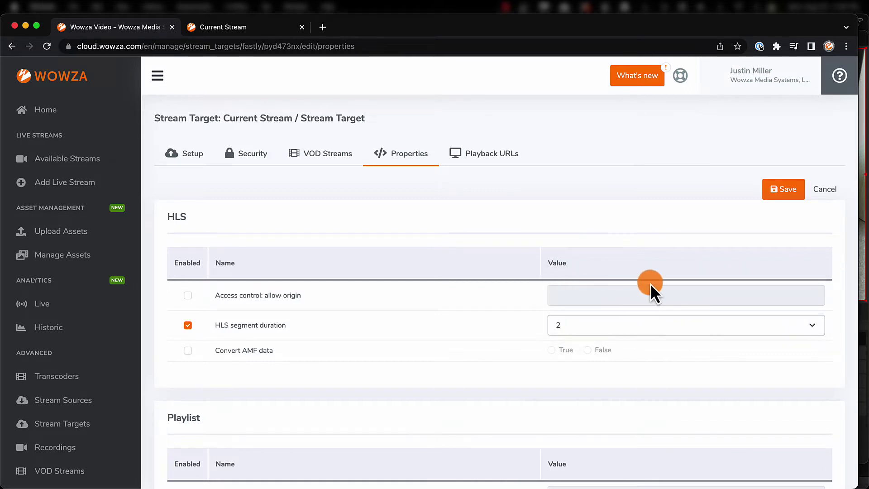
left_click(776, 193)
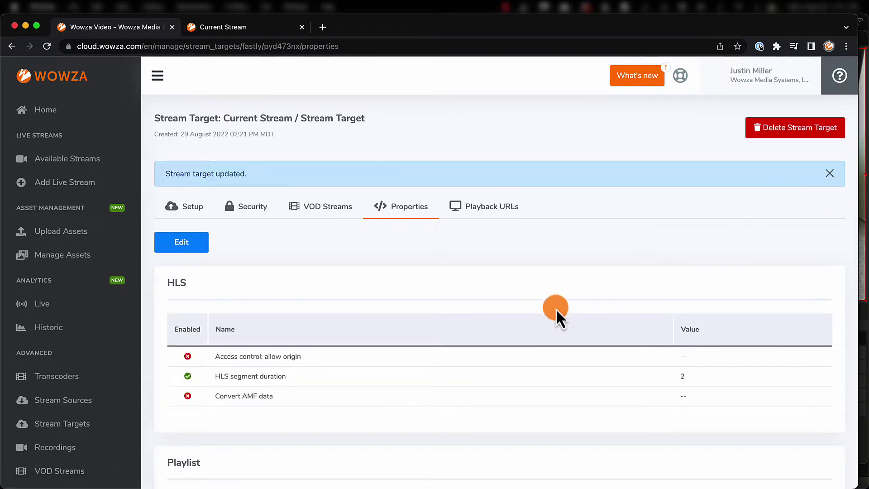
Open the RTMP Low Latency stream and scroll to its RTMP source connection details on port 1935
left_click(51, 163)
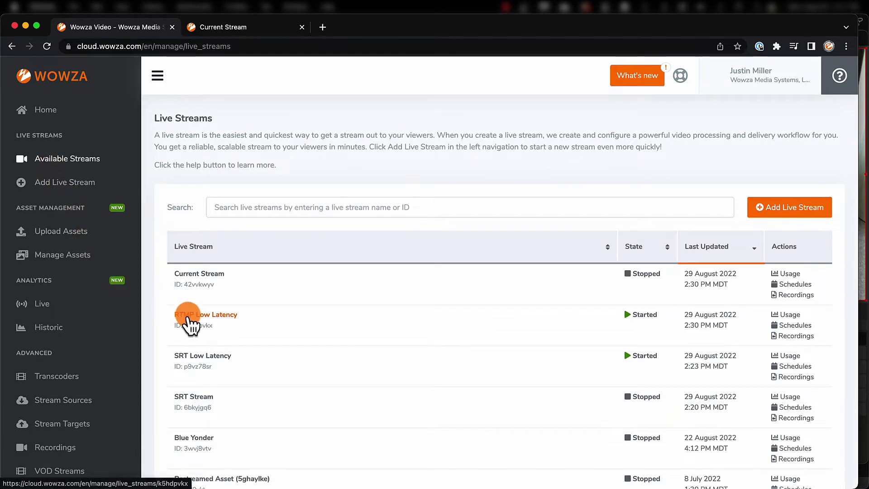
left_click(189, 319)
left_click(358, 297)
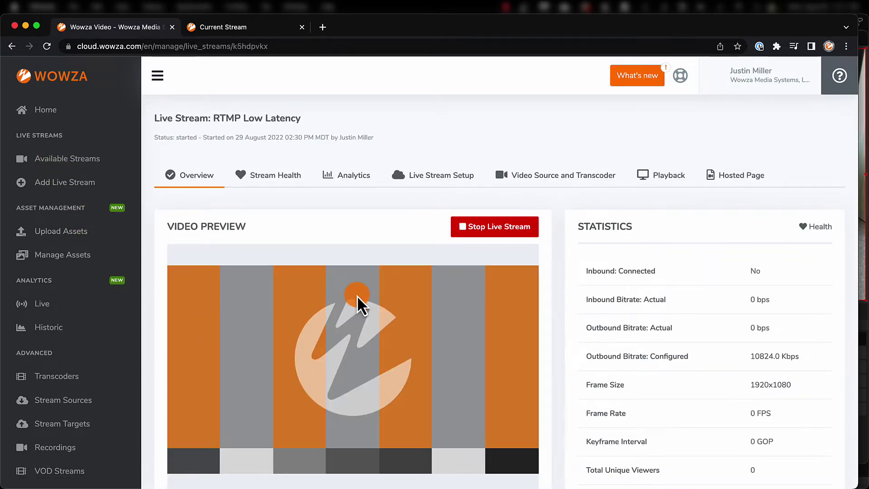
scroll(357, 295, "down", 3)
scroll(357, 295, "down", 8)
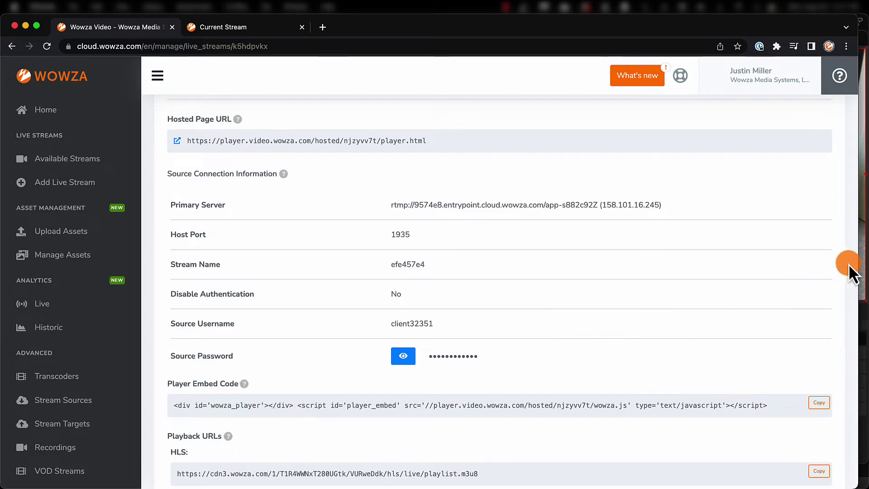
Open OBS Settings and review the Audio and 1920x1080, 30 FPS Video pages
left_click(863, 259)
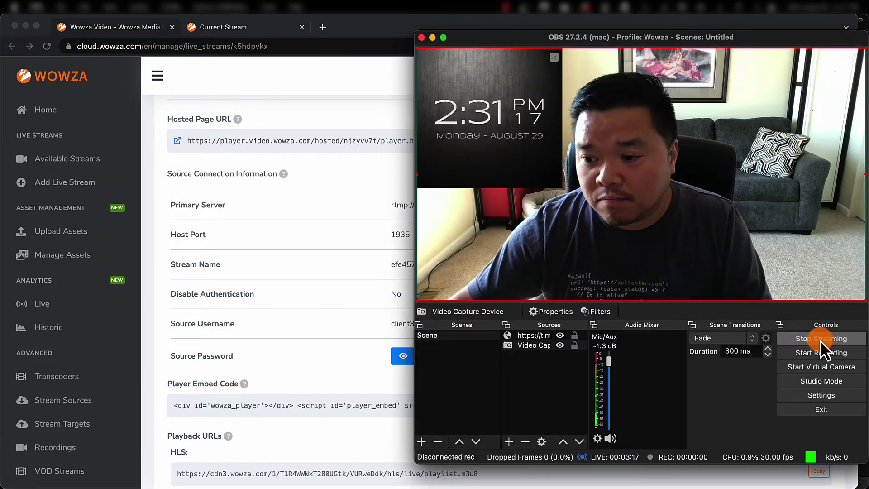
left_click(830, 395)
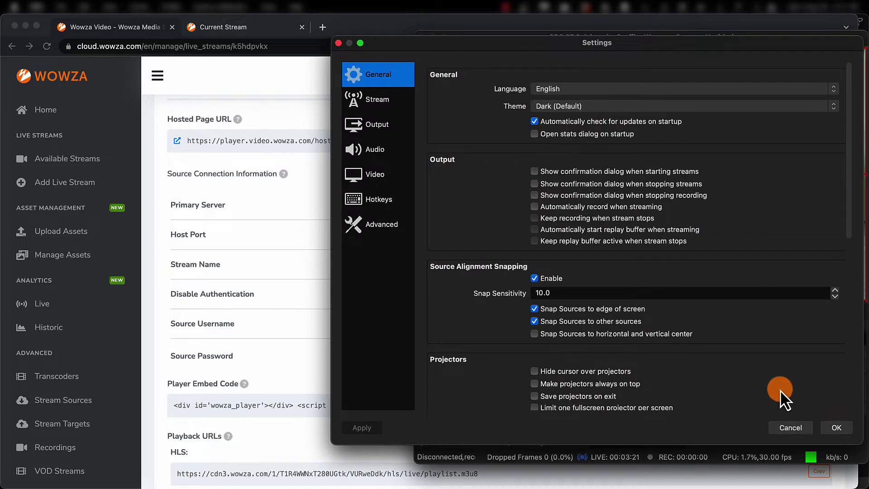
left_click(380, 150)
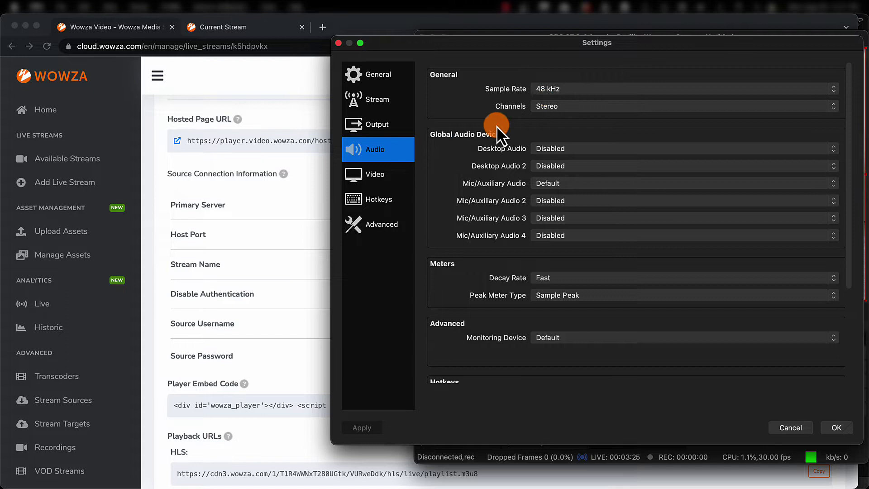
left_click(383, 175)
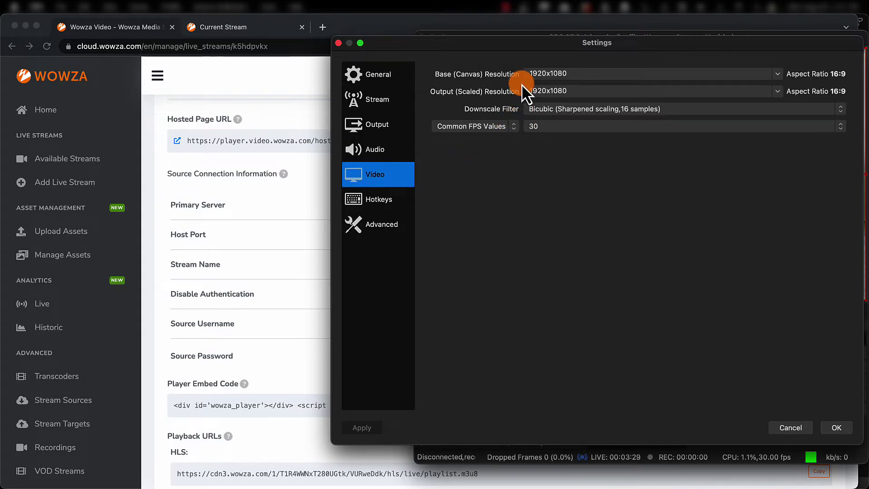
Switch OBS output mode to Advanced and check the Track 1 audio bitrate
left_click(378, 130)
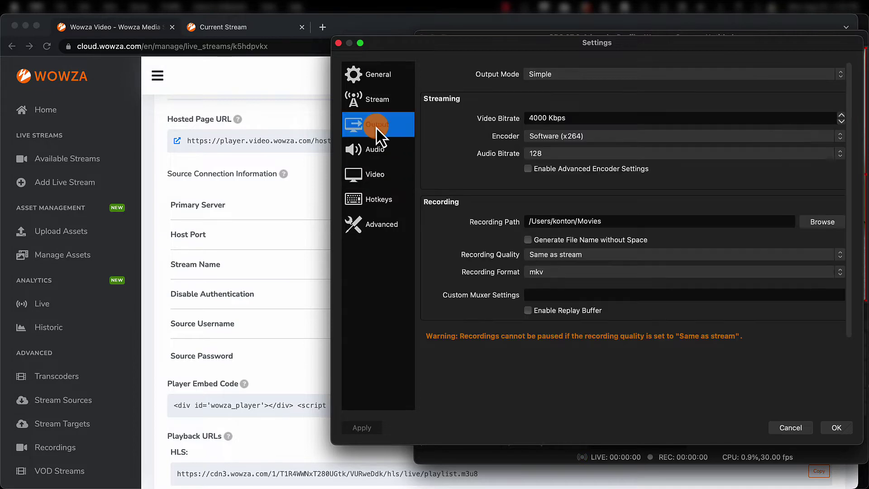
left_click(528, 77)
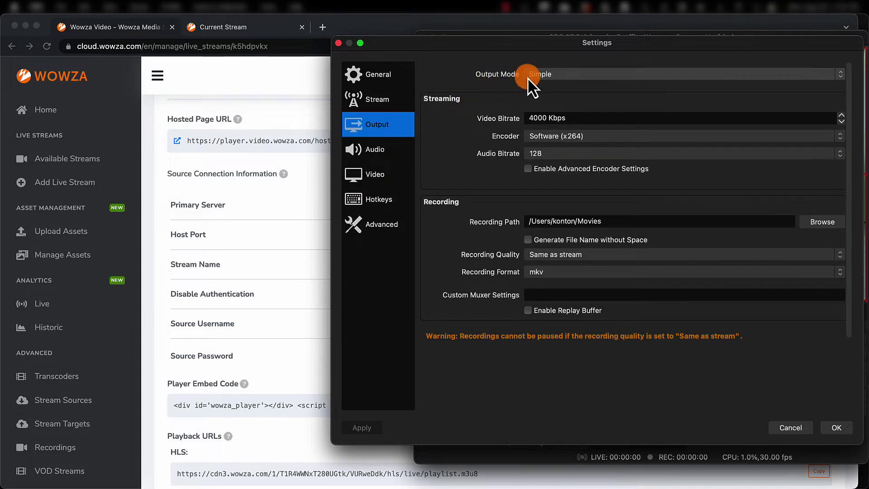
left_click(528, 84)
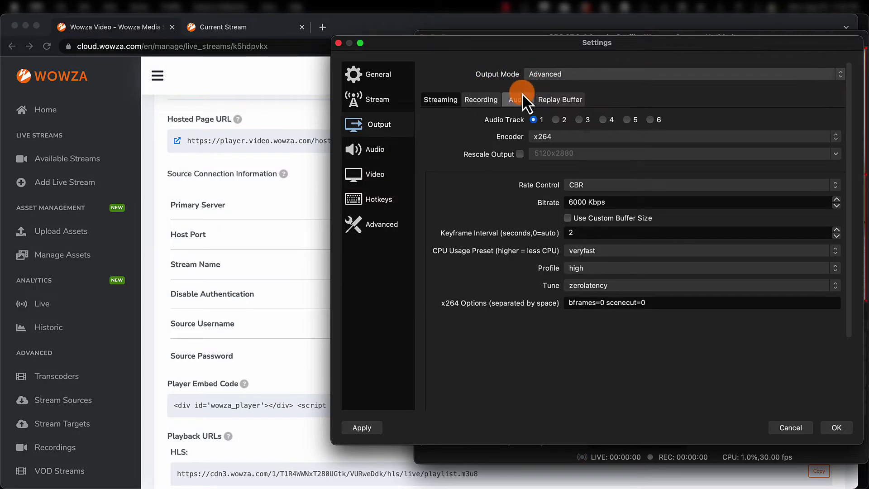
left_click(518, 99)
left_click(543, 143)
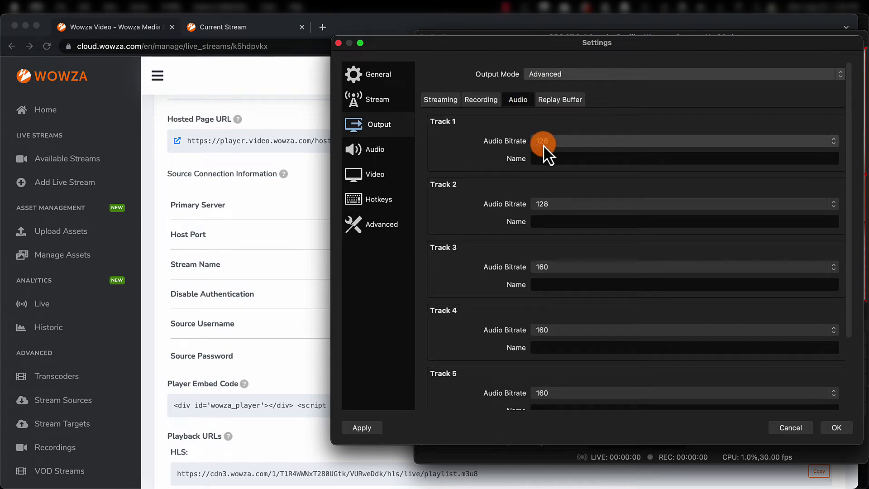
Lower the streaming video bitrate from 6000 to 4000 Kbps
left_click(445, 101)
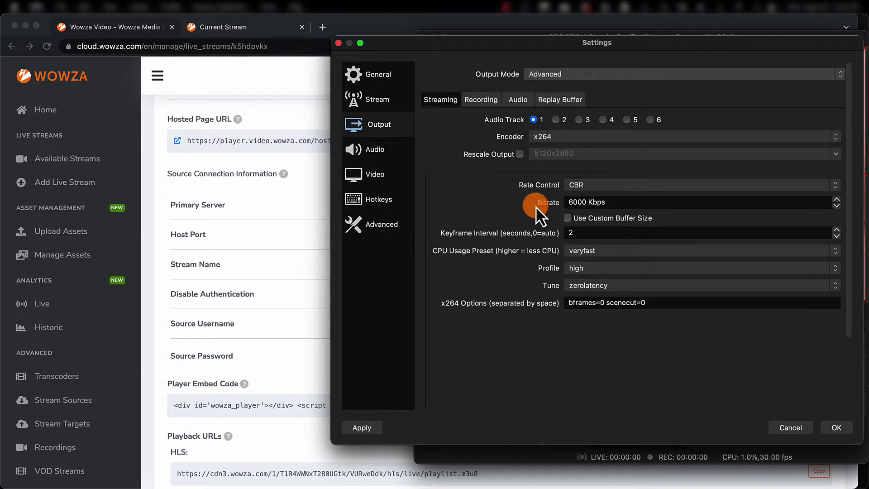
left_click(563, 203)
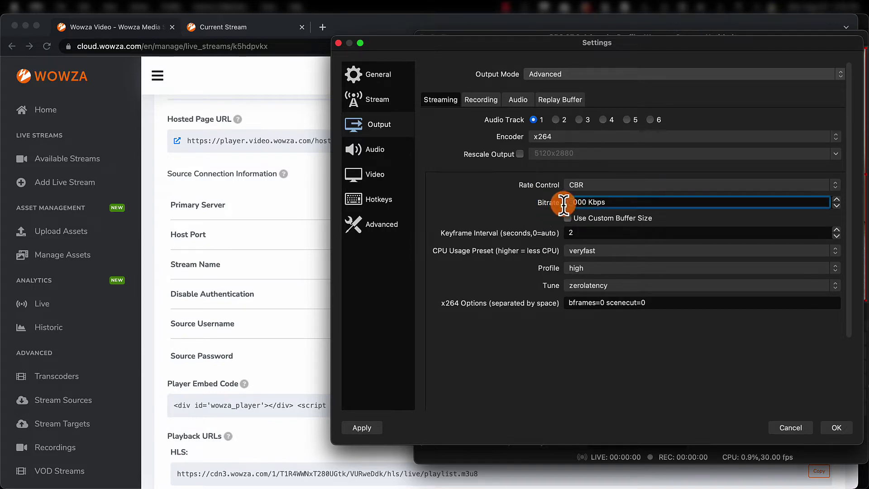
key("Delete")
type("4")
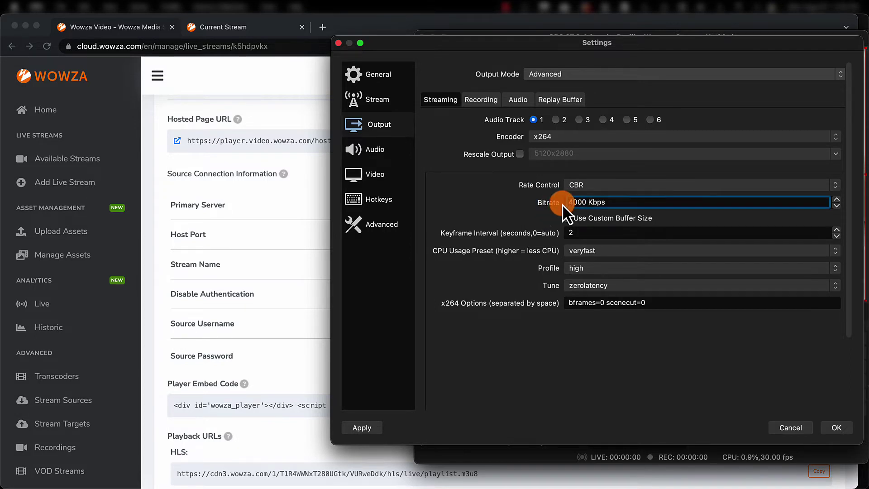
left_click(529, 202)
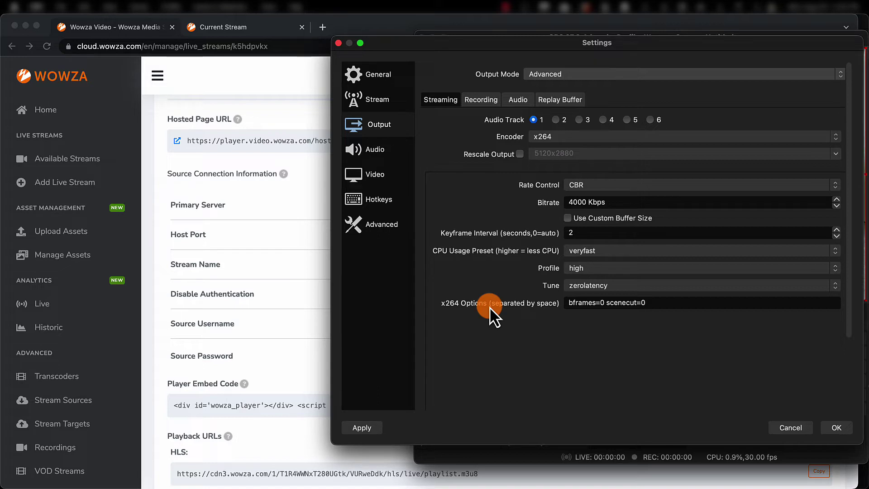
Enter the Wowza RTMP server and stream key, enable authentication with credentials, and save
left_click(387, 100)
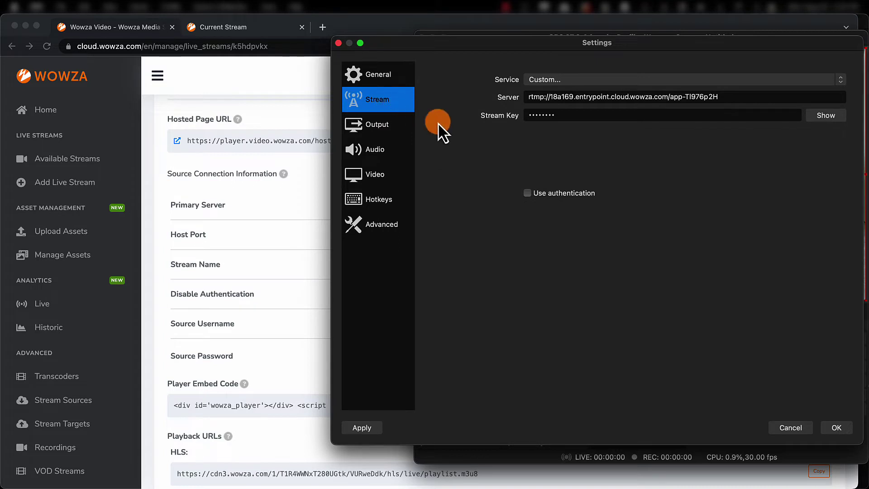
left_click(527, 193)
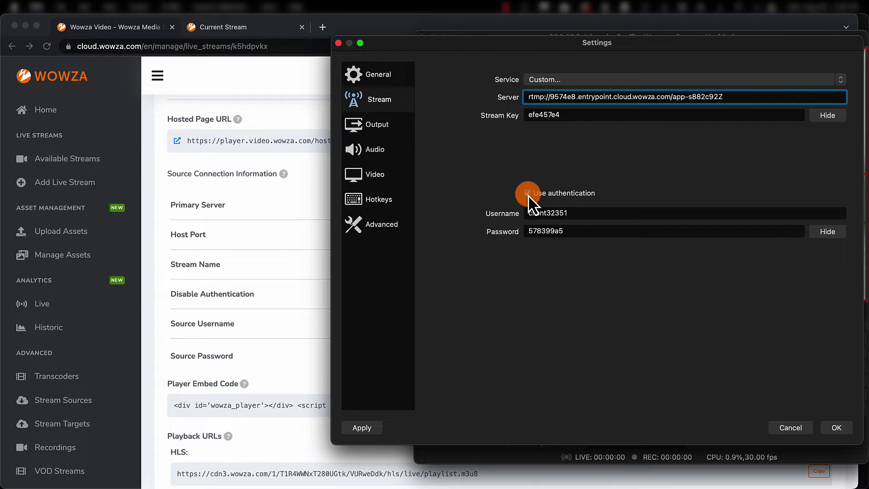
left_click(833, 424)
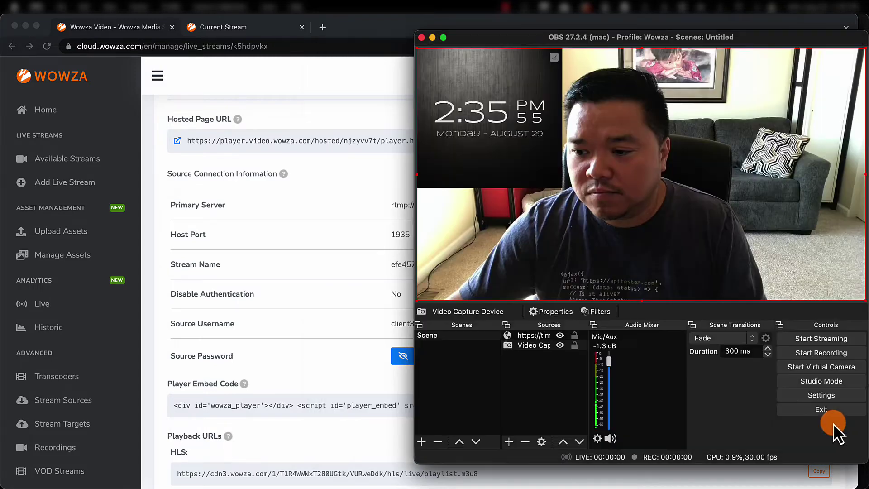
Start streaming in OBS, then return to the live stream page's webcam preview and Stream Information
left_click(819, 340)
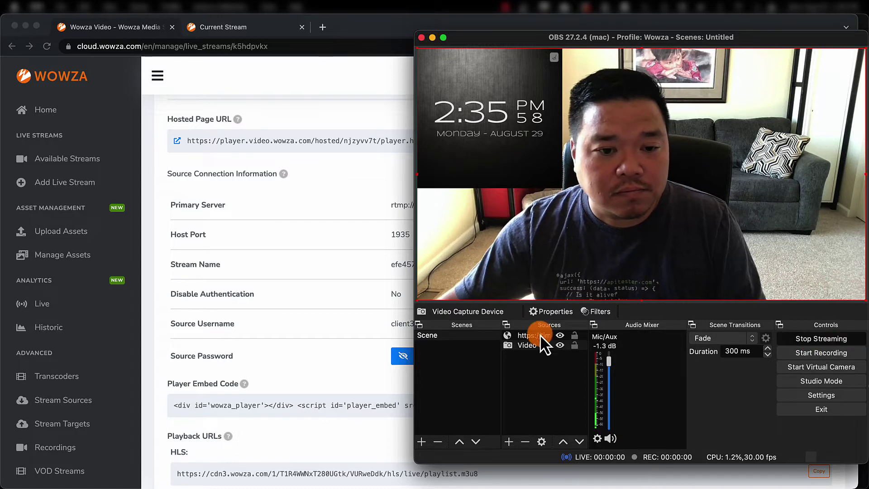
left_click(328, 274)
scroll(328, 275, "up", 5)
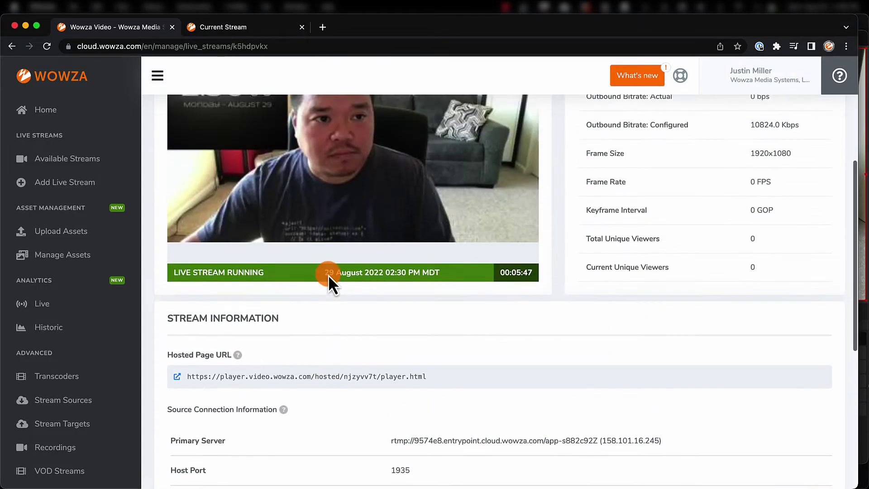
scroll(327, 275, "up", 3)
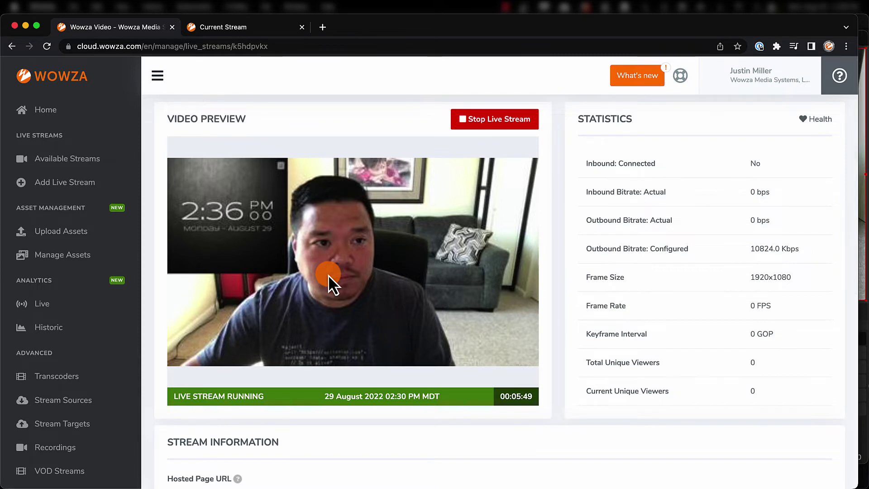
scroll(327, 275, "down", 3)
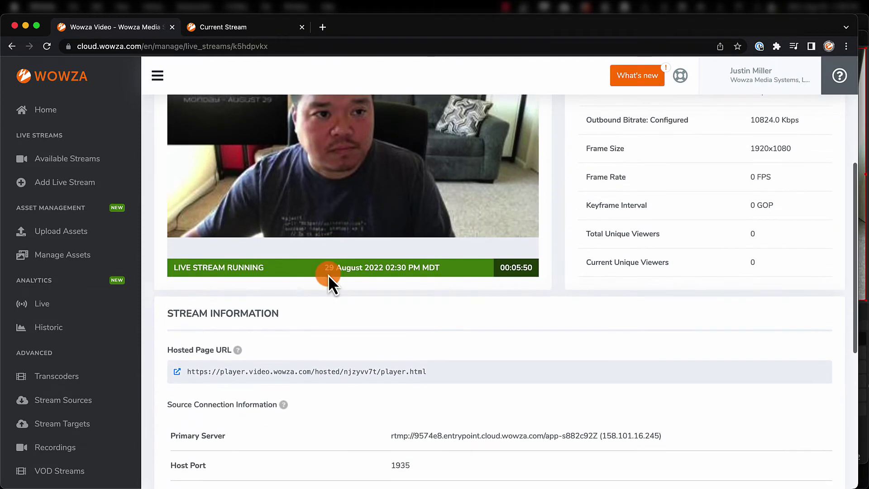
Open the RTMP Low Latency hosted player in a new tab and compare it beside OBS
right_click(179, 371)
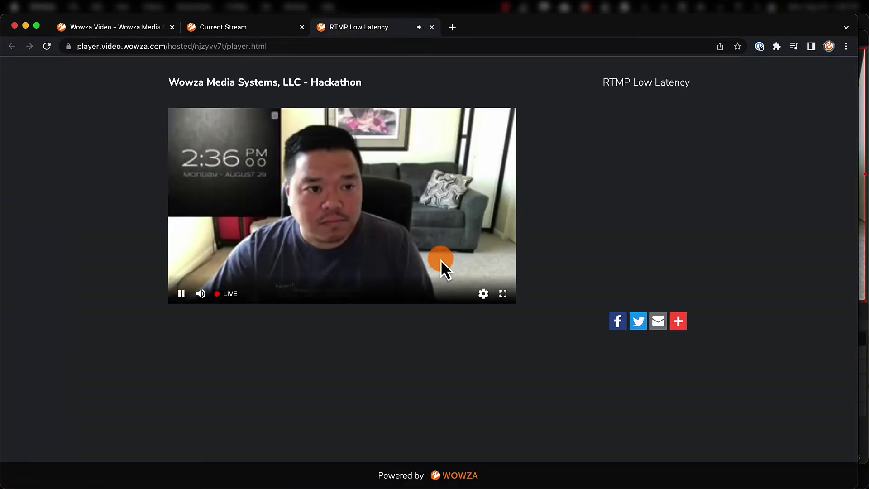
left_click(862, 317)
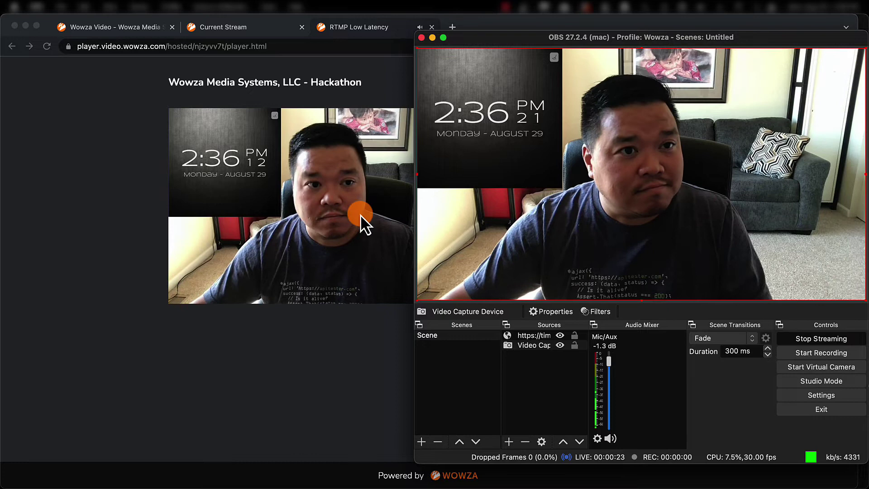
Open SRT Low Latency from Available Streams and select its Primary Server address on port 10000
left_click(149, 26)
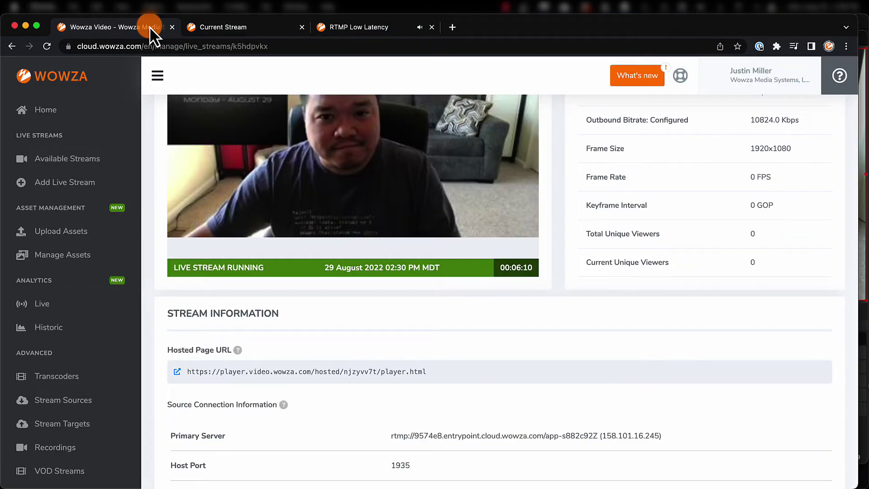
left_click(55, 163)
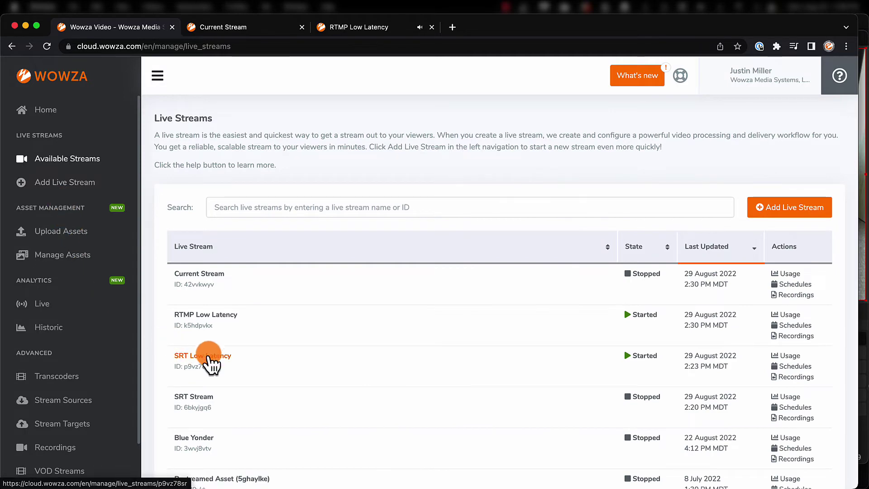
left_click(210, 358)
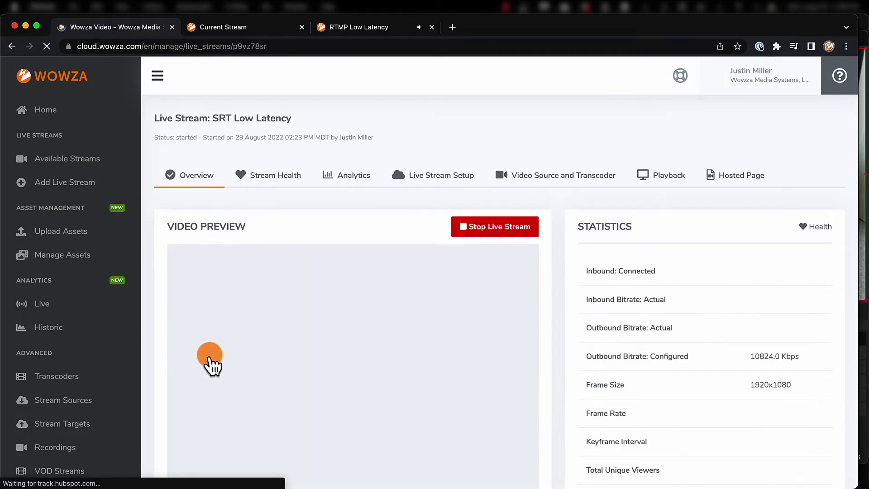
scroll(338, 324, "down", 5)
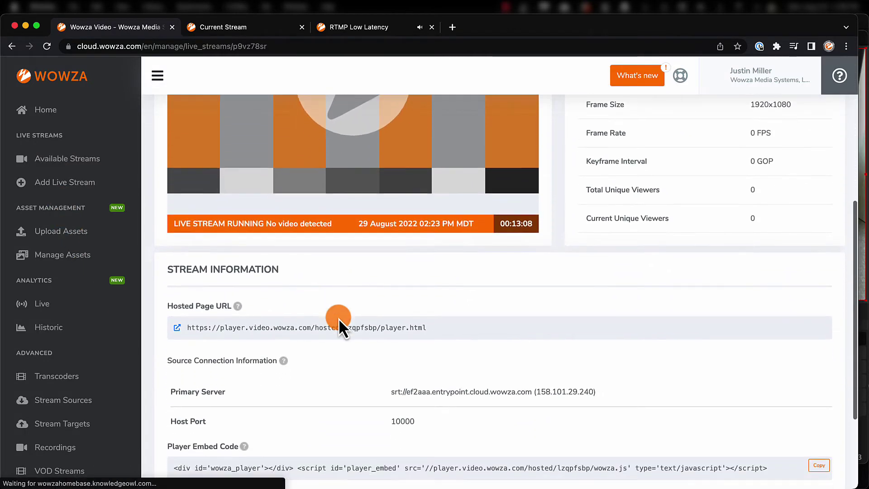
scroll(338, 318, "down", 2)
left_click_drag(391, 330, 536, 333)
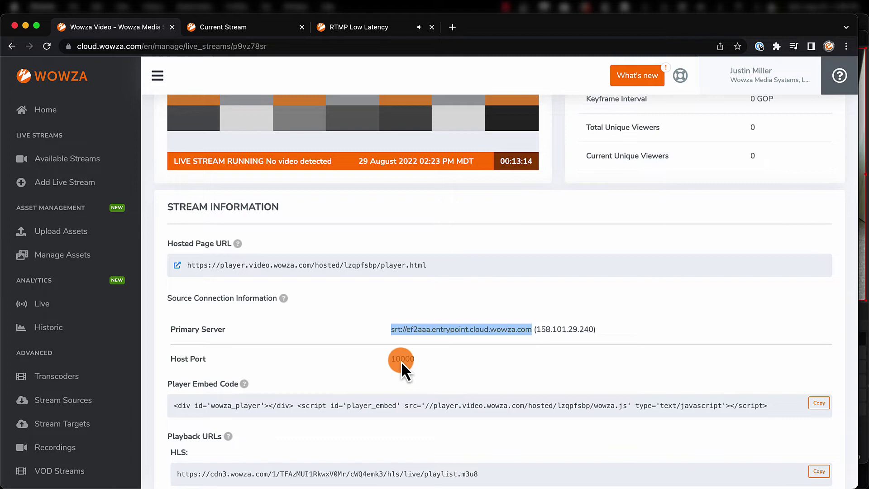
In OBS Stream settings, paste the SRT server address, clear the stream key and disable authentication
left_click(862, 319)
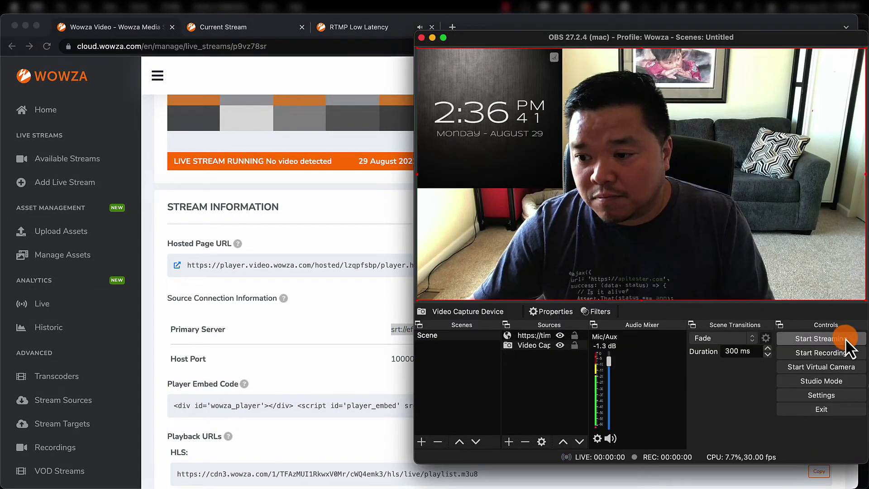
left_click(822, 395)
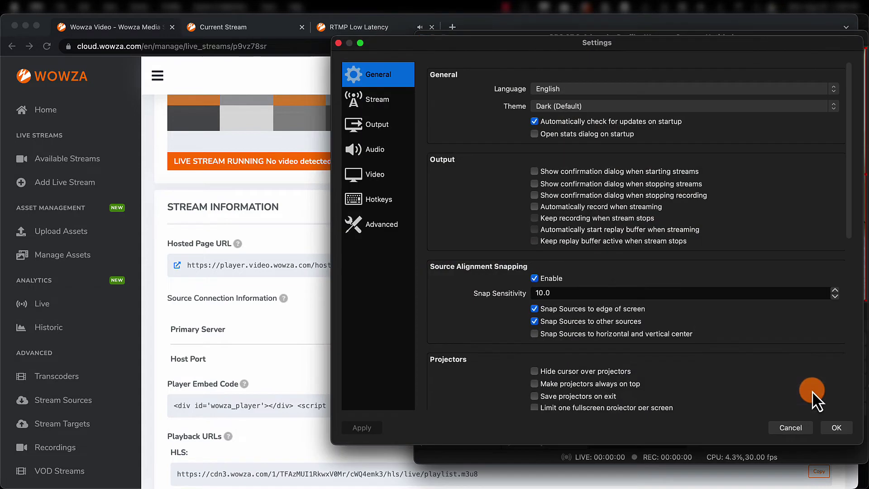
left_click(372, 101)
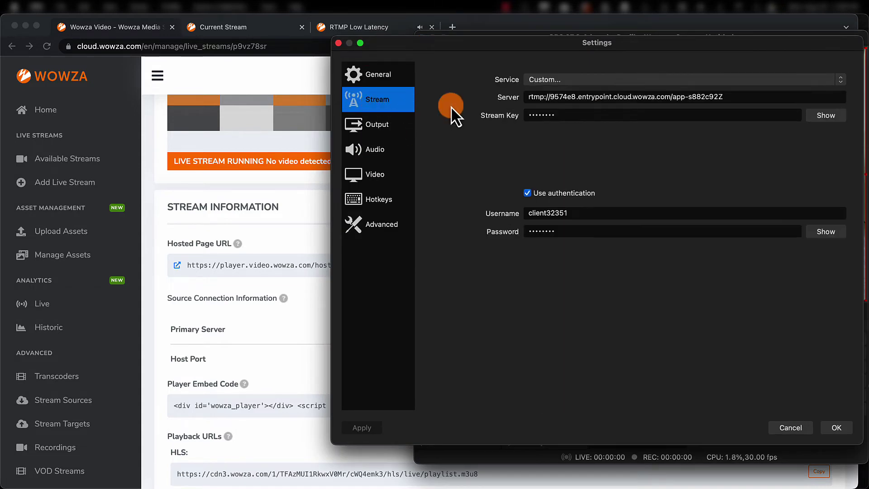
triple_click(733, 97)
type("srt://ef2aaa.entrypoint.cloud.wowza.com:10000")
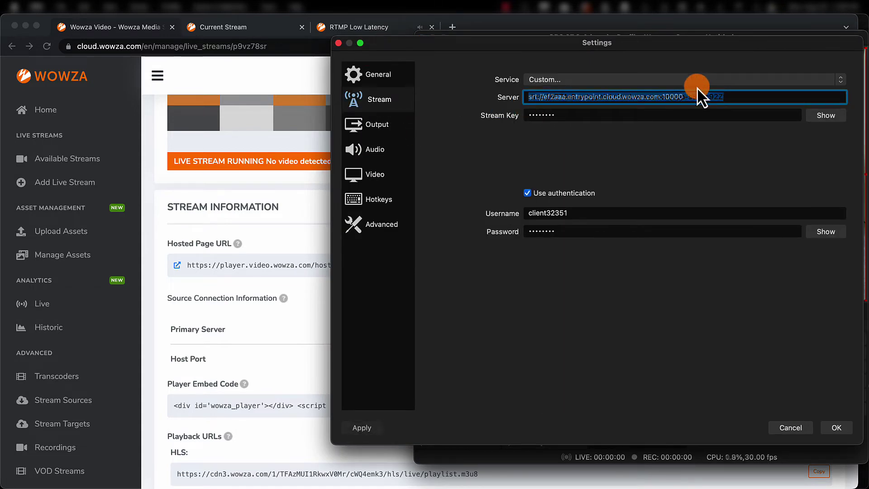
triple_click(625, 113)
key("BackSpace")
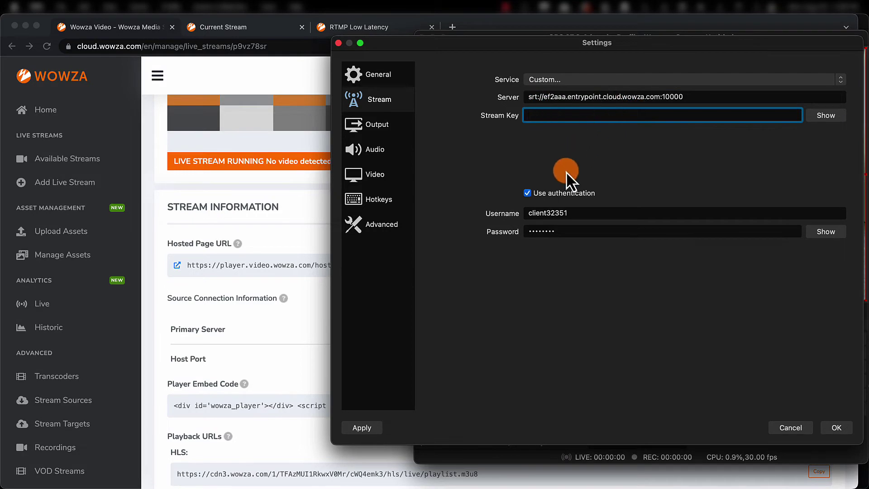
left_click(570, 192)
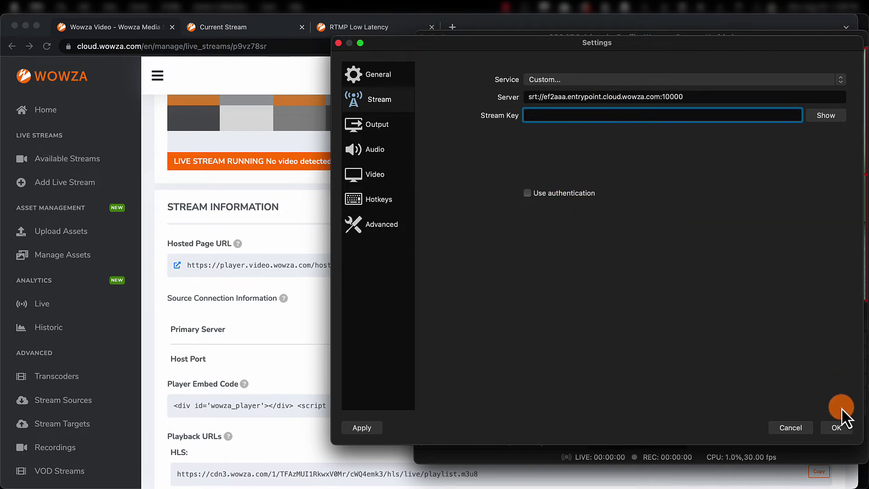
left_click(845, 428)
Start streaming from OBS and bring the Wowza stream page back in front
left_click(804, 339)
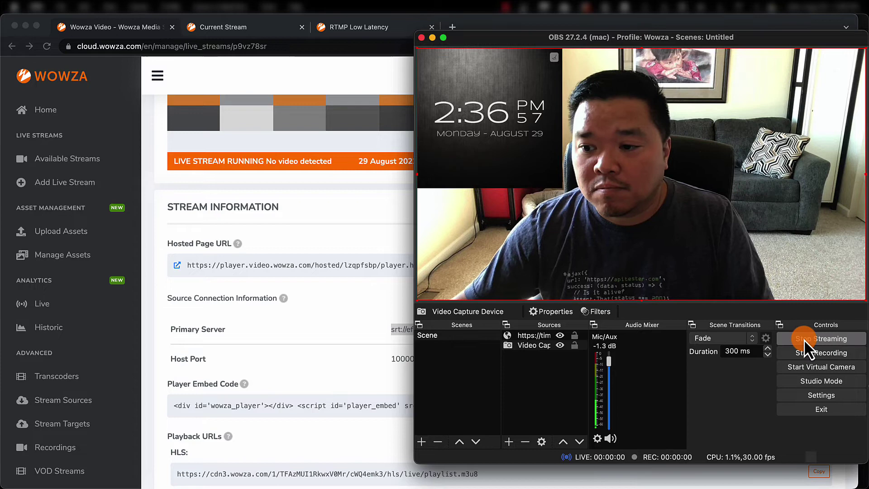
left_click(362, 319)
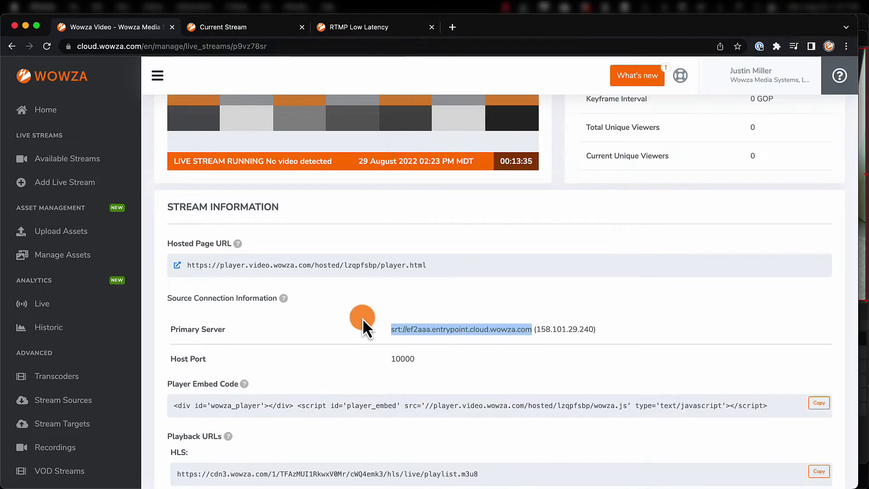
scroll(363, 319, "up", 5)
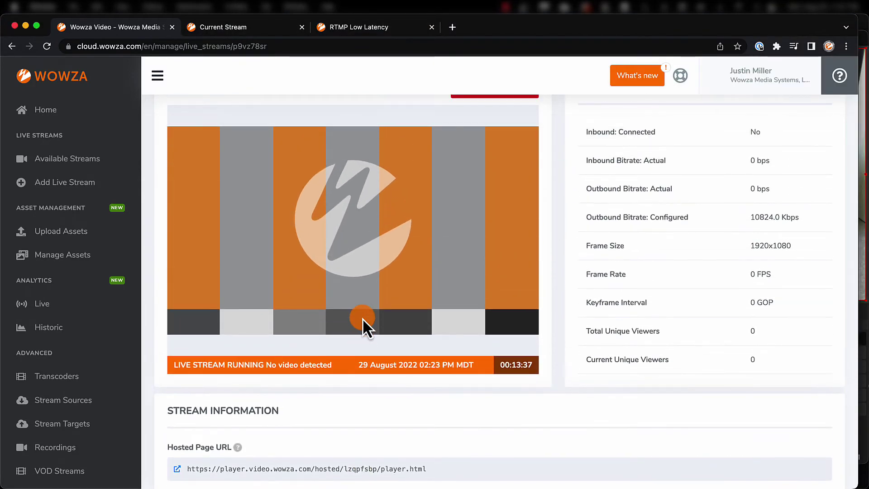
Open the SRT Low Latency hosted player in a new tab, play it, and compare with OBS
right_click(177, 468)
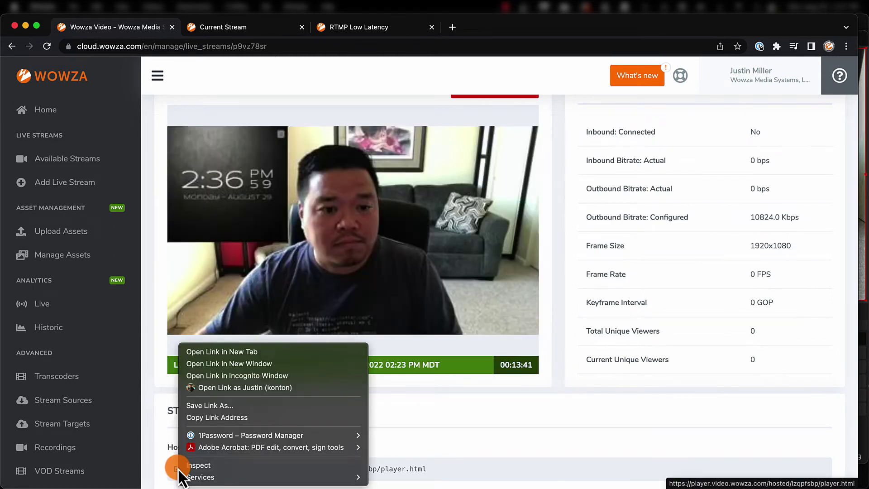
left_click(257, 351)
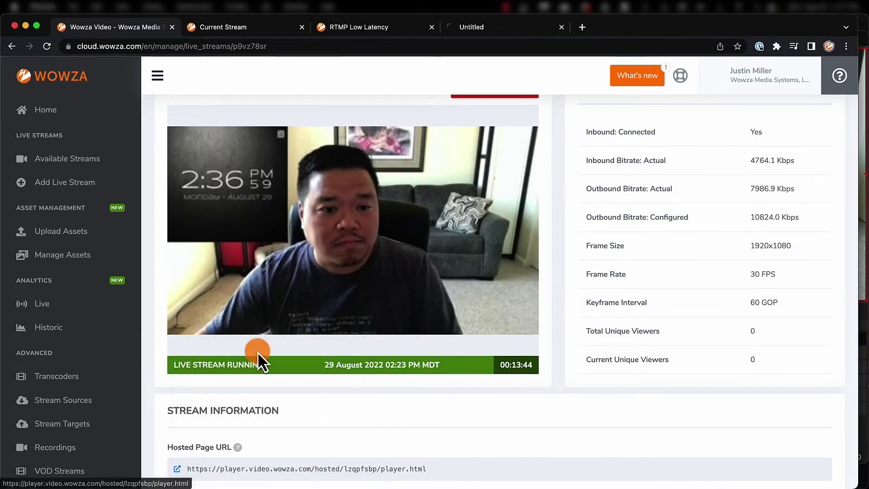
left_click(526, 29)
left_click(352, 209)
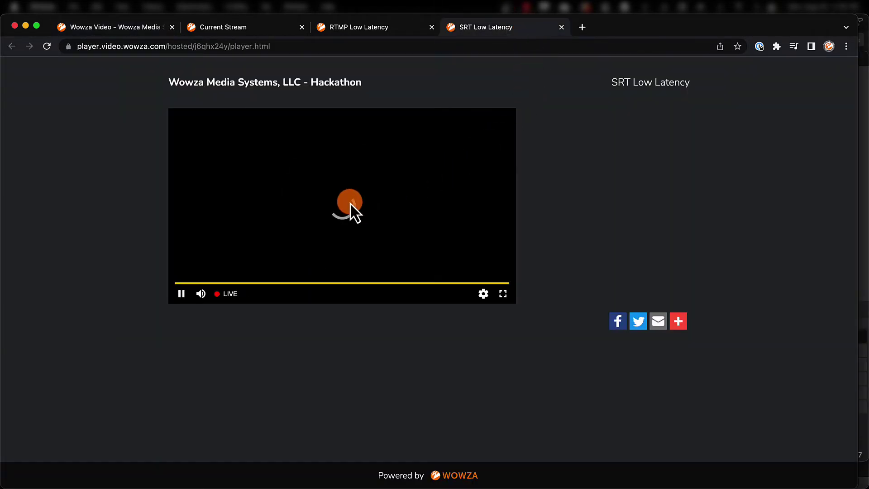
left_click(860, 249)
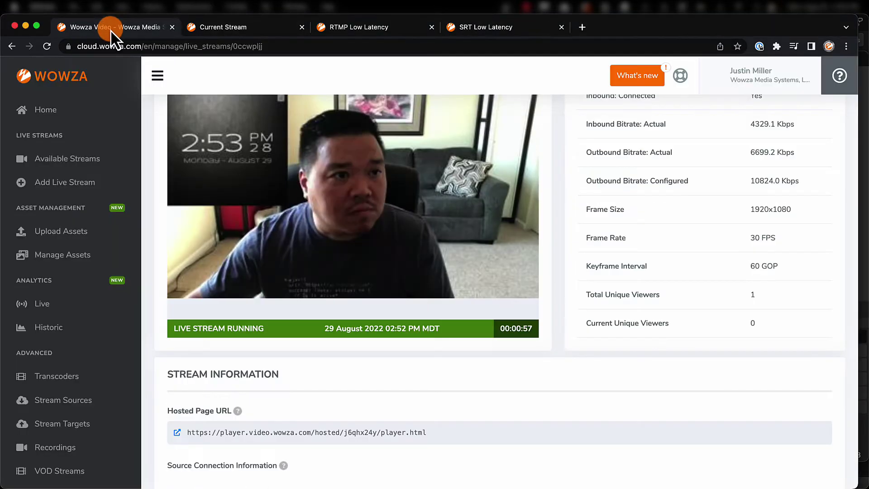
Confirm stopping the SRT Low Latency stream, then load wowza.com/webrtc/play in a new tab
scroll(345, 181, "up", 5)
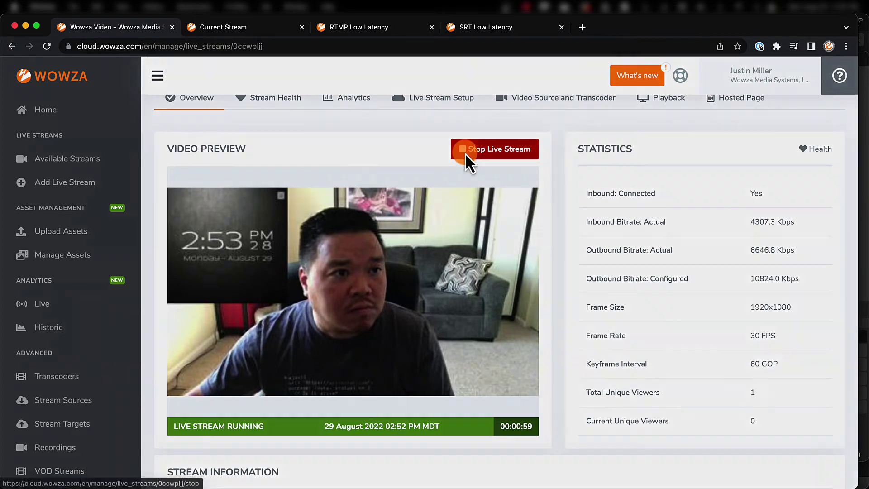
left_click(465, 153)
left_click(488, 183)
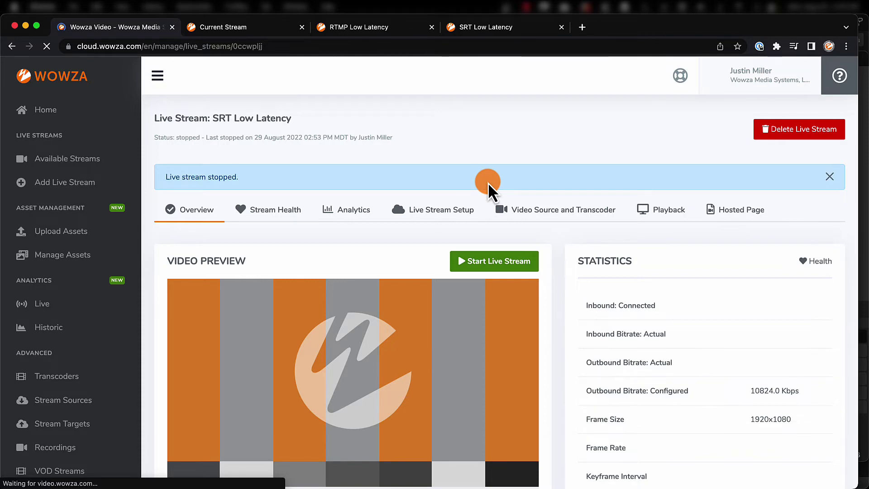
left_click(583, 28)
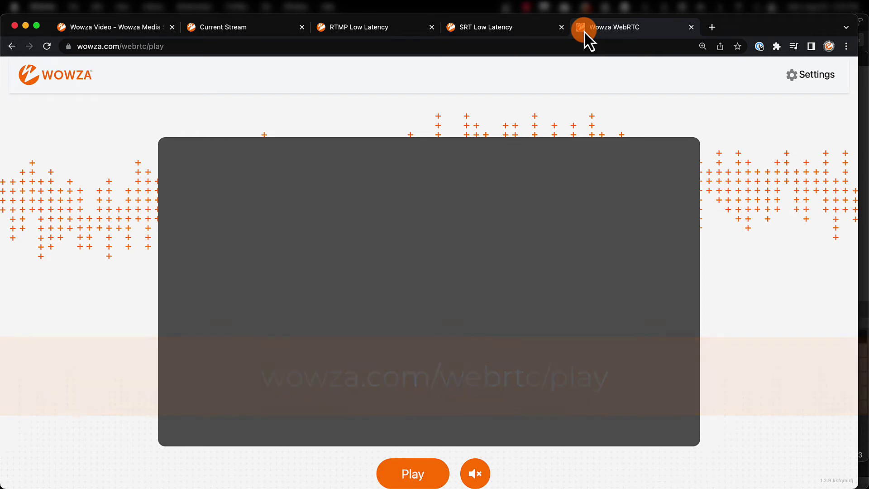
From the Transcoders list, open the SRT Low Latency transcoder's Outputs & Targets tab
left_click(124, 28)
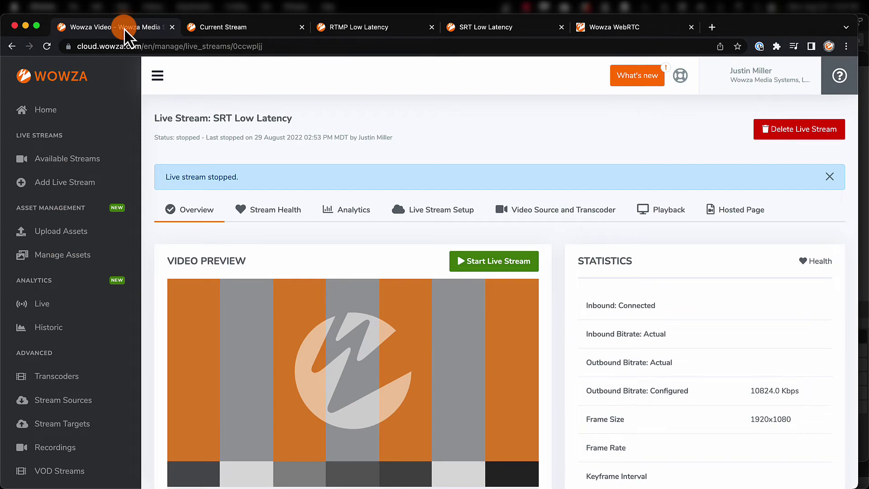
left_click(53, 377)
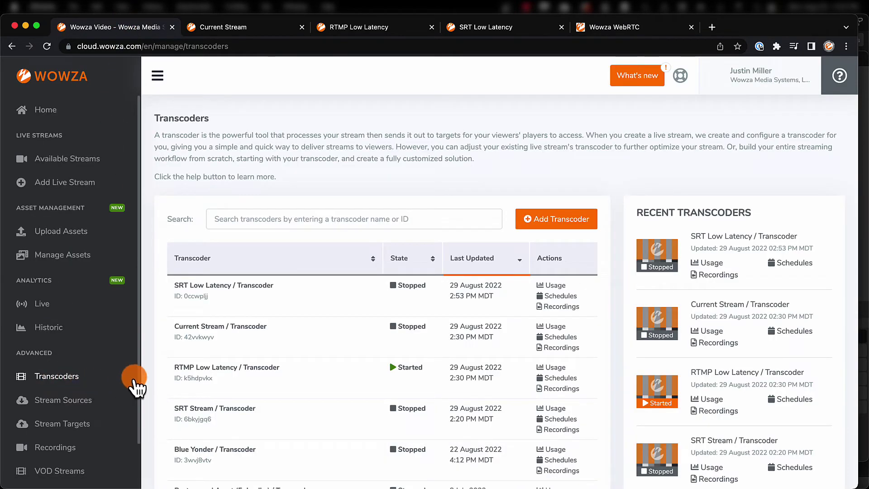
left_click(242, 288)
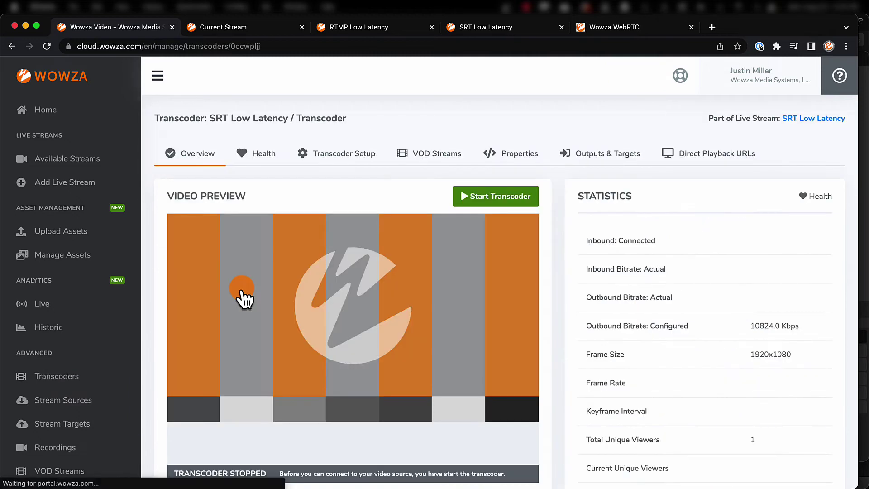
left_click(596, 154)
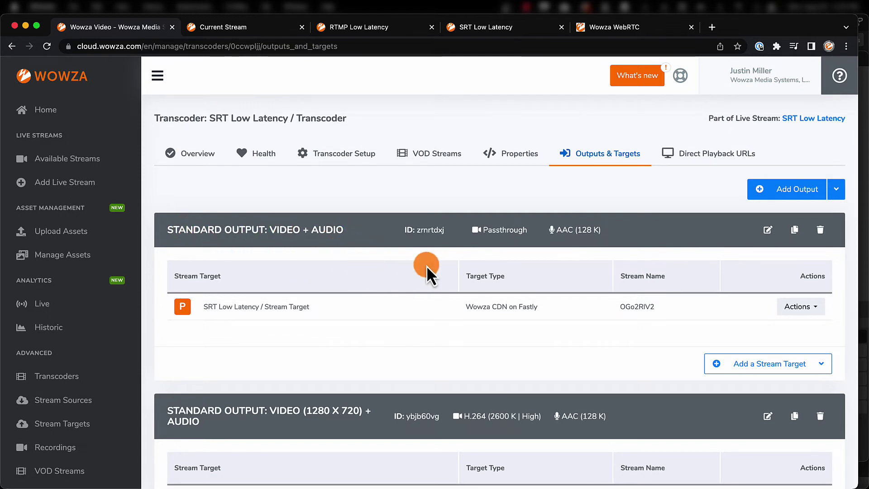
Copy the Video + Audio output with H.264 video and Opus audio, creating a 1920x1080 output
left_click(794, 229)
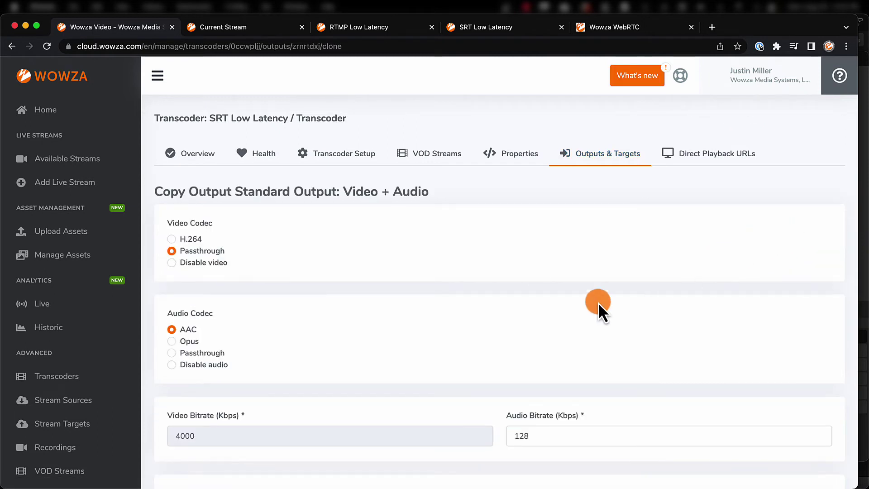
left_click(174, 239)
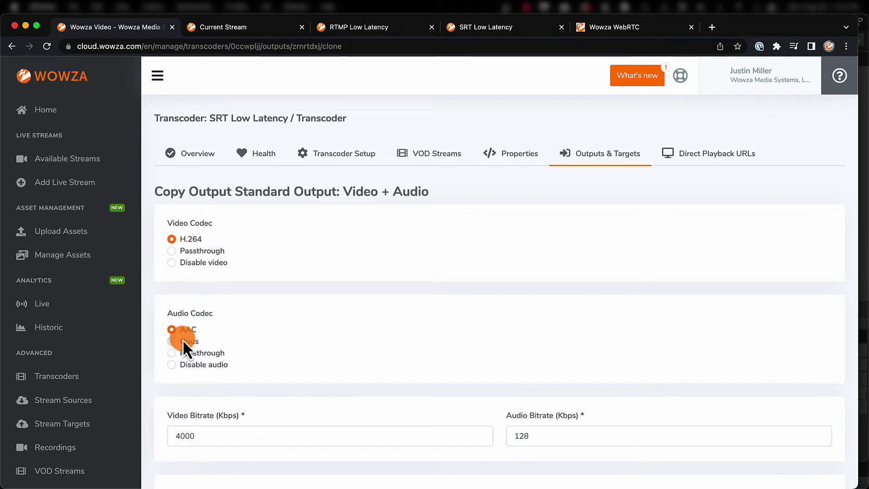
scroll(322, 295, "down", 5)
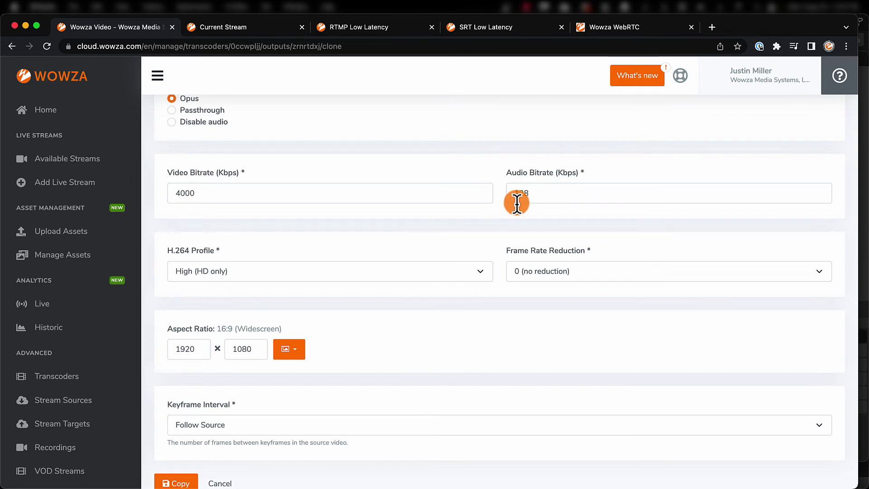
scroll(517, 202, "down", 2)
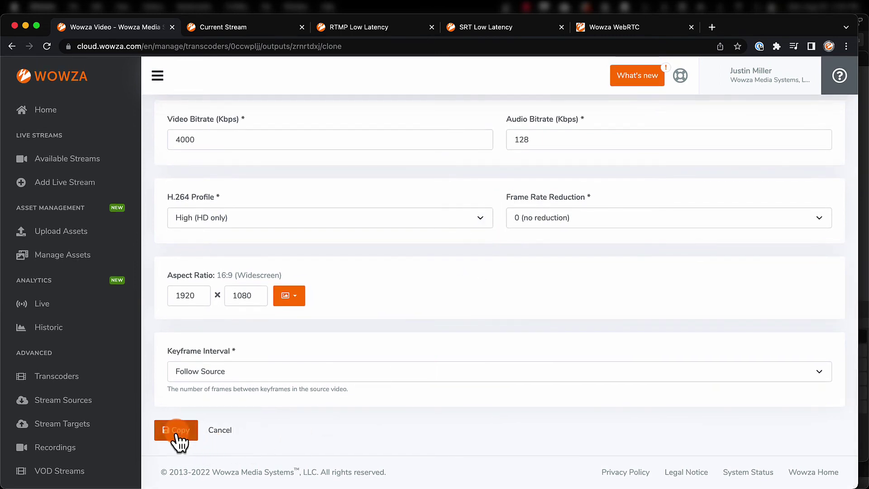
left_click(177, 431)
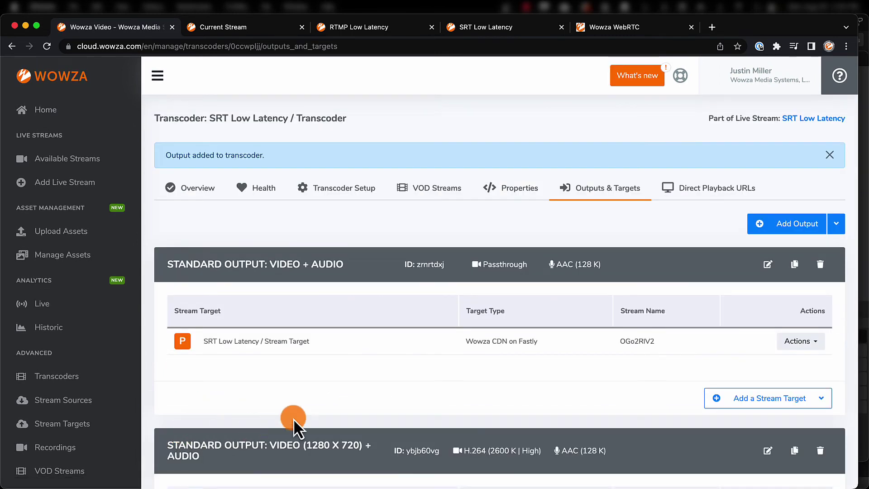
scroll(370, 351, "down", 10)
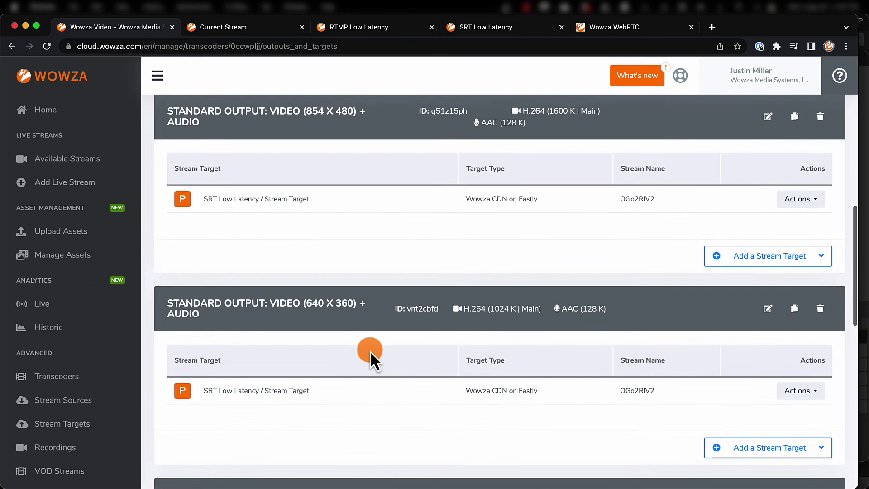
scroll(370, 351, "down", 12)
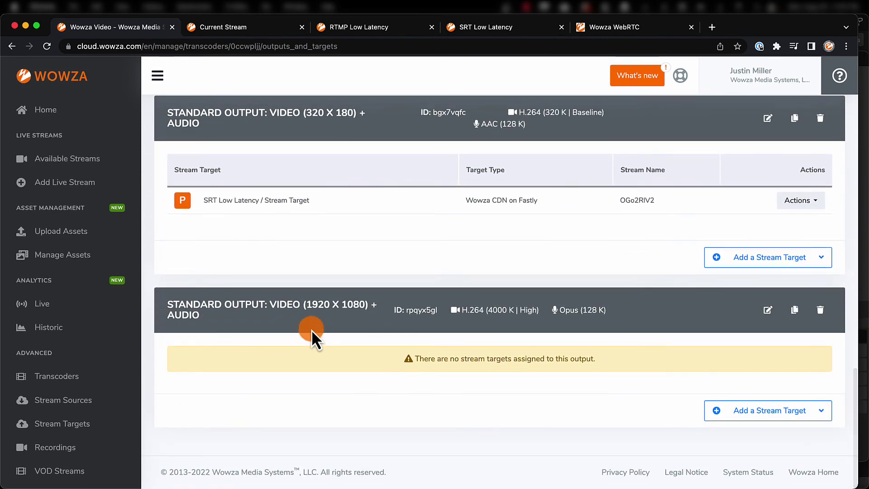
left_click_drag(168, 303, 646, 316)
scroll(646, 316, "up", 8)
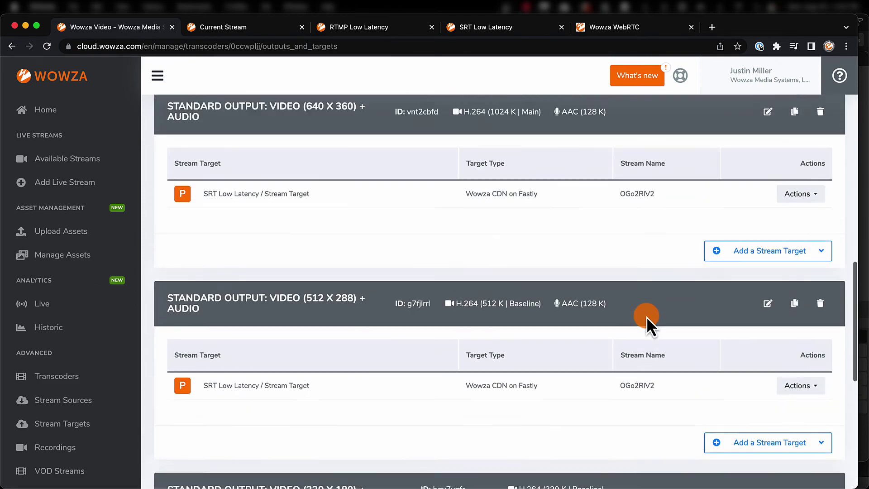
scroll(647, 316, "up", 10)
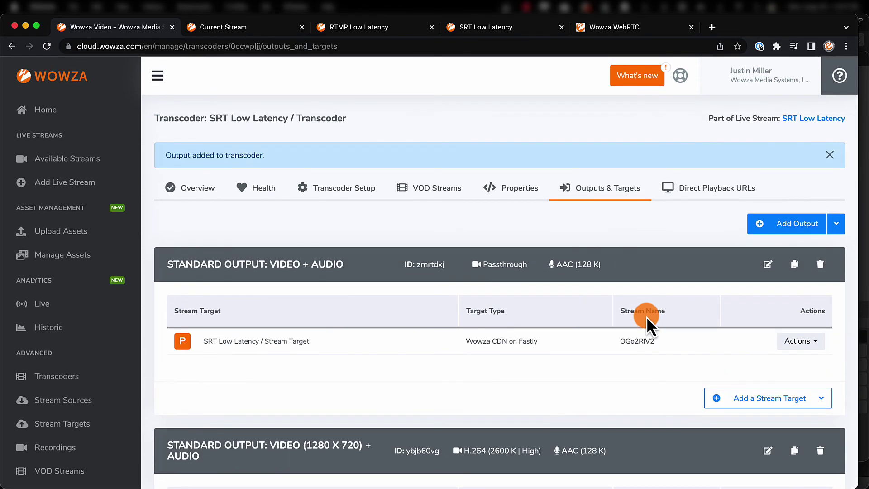
Expand the WEBRTC Direct Playback URLs and select the V:1920x1080+A:128K stream URL
left_click(712, 199)
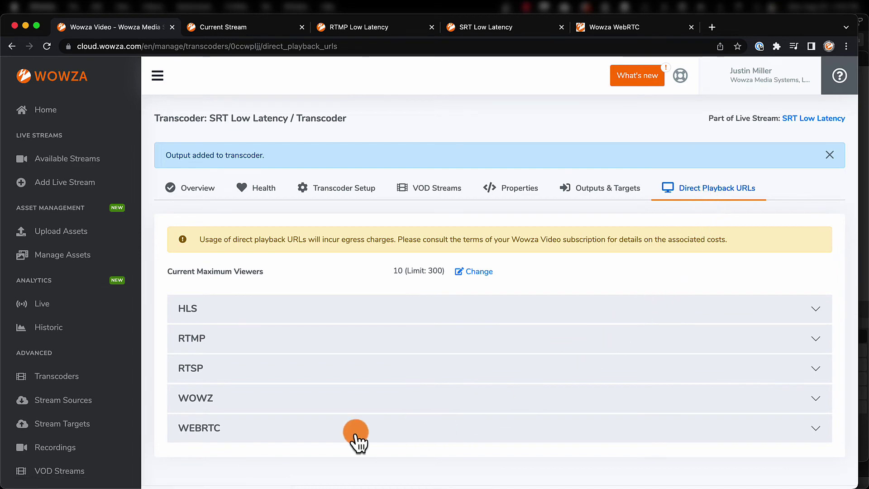
left_click(224, 434)
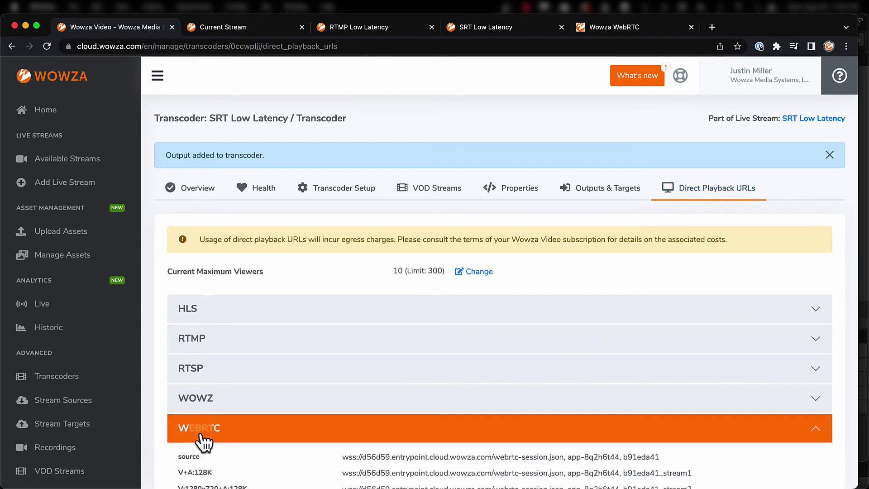
scroll(204, 441, "down", 3)
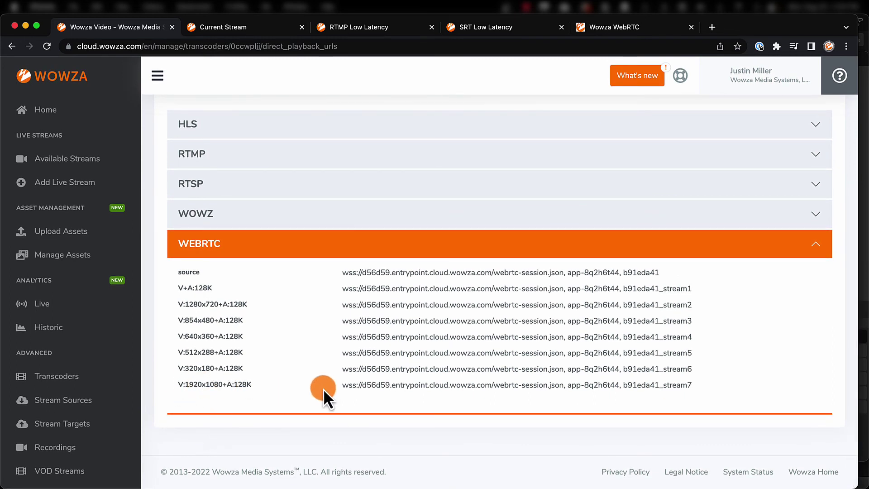
left_click_drag(343, 386, 695, 386)
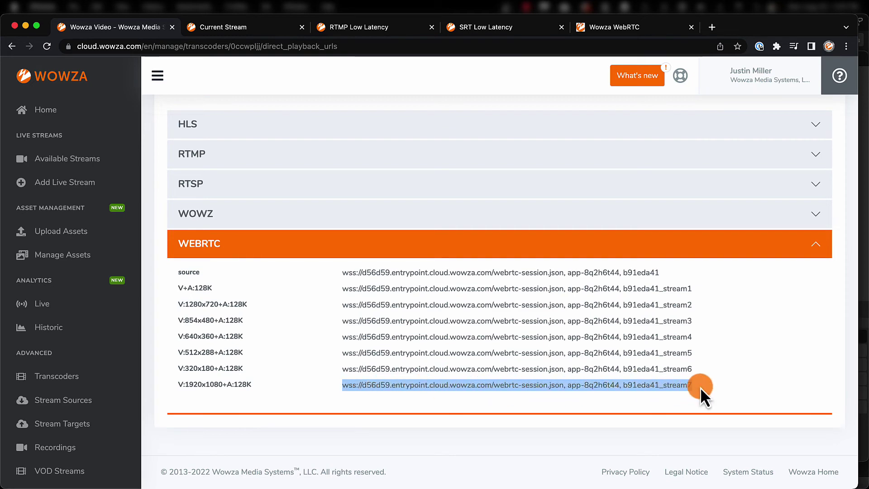
Open SRT Low Latency from Available Streams, confirm Start Live Stream, then return to the WebRTC tab
left_click(72, 164)
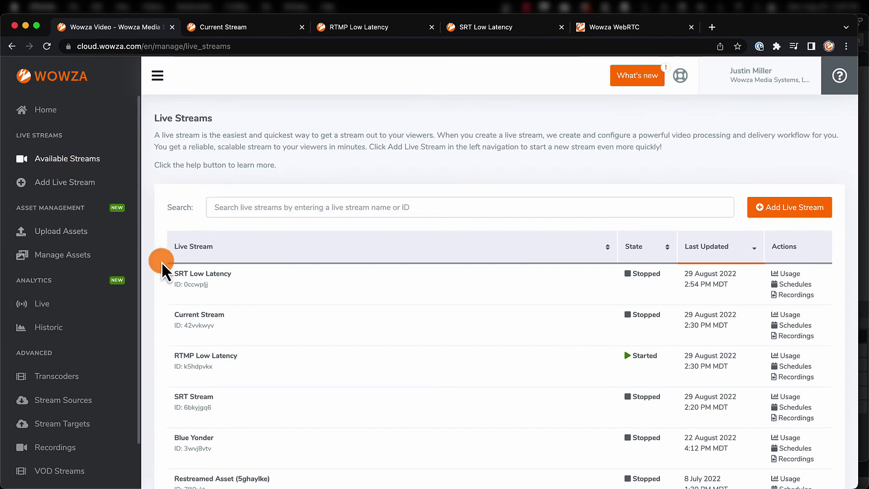
left_click(205, 274)
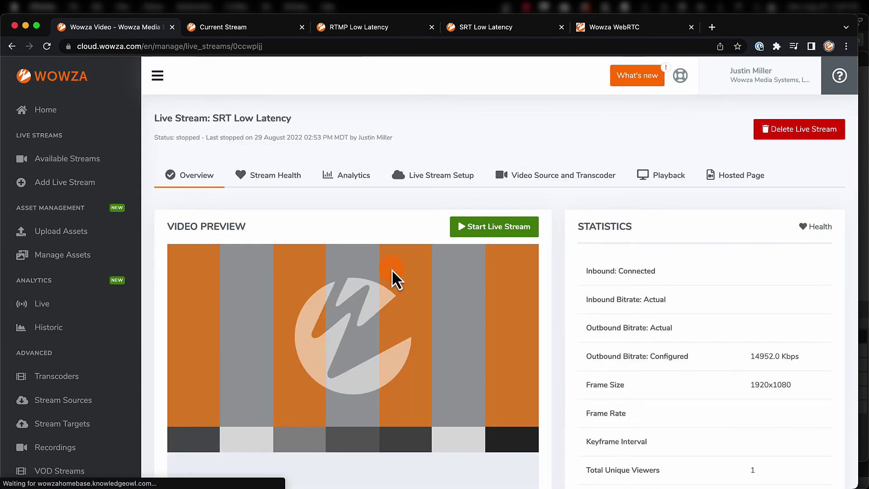
left_click(479, 226)
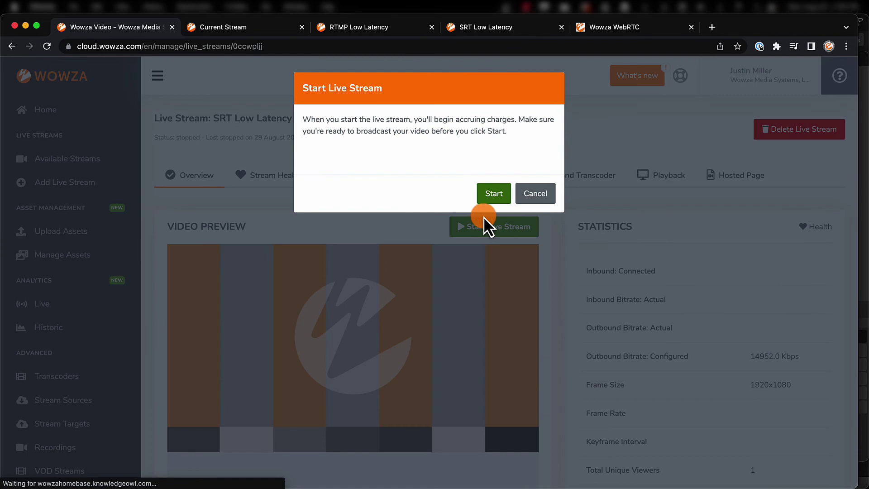
left_click(488, 195)
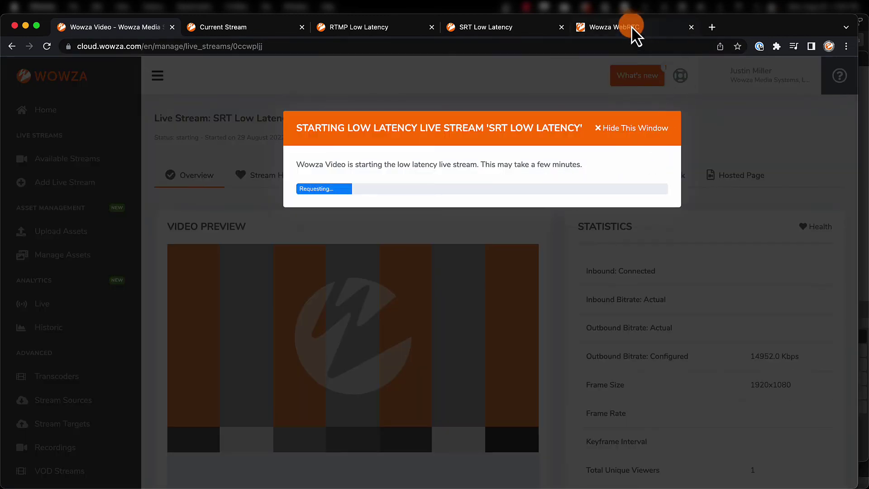
left_click(634, 32)
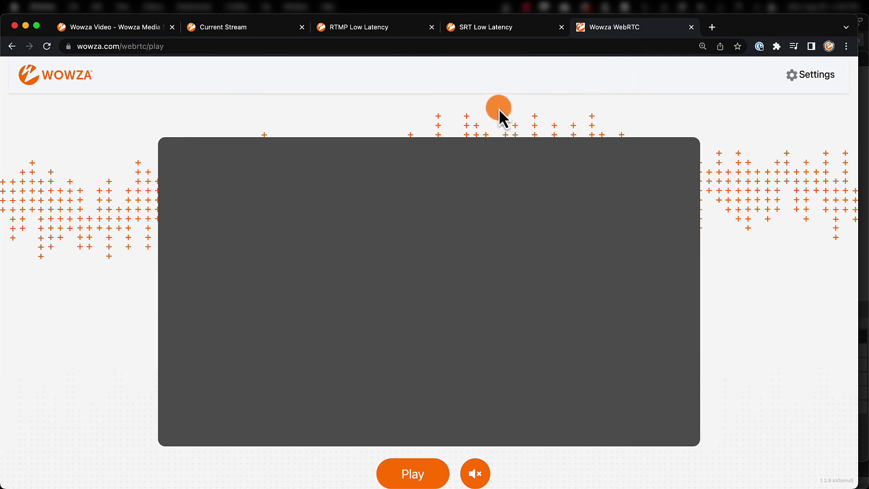
Paste the WebRTC URL into the player's SDP URL and move b91eda41_stream7 into Stream Name
left_click(816, 81)
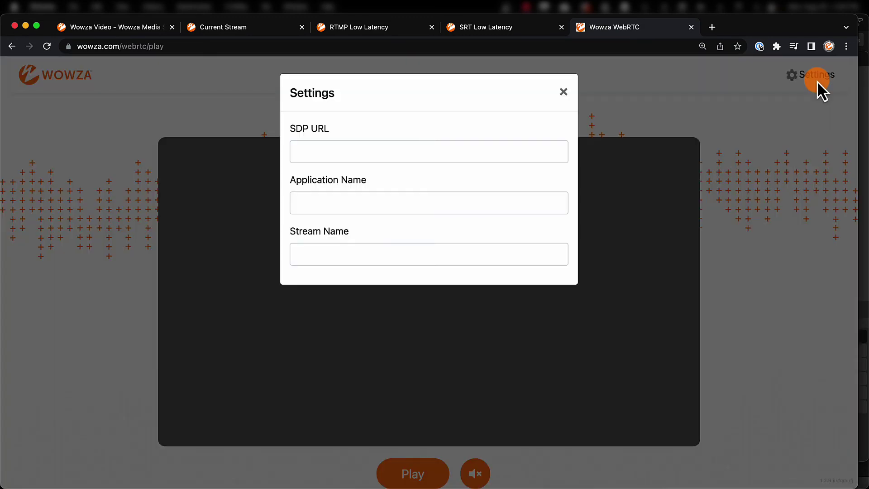
left_click(525, 151)
key("super+v")
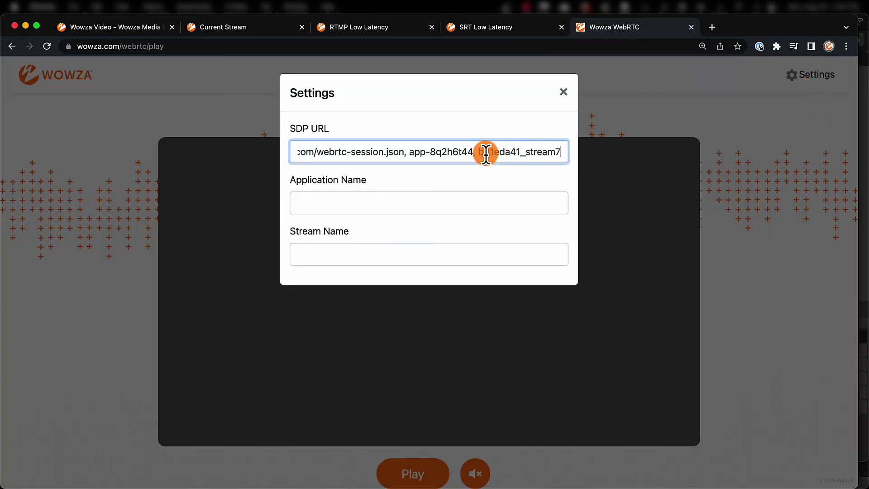
left_click_drag(480, 152, 562, 158)
key("super+x")
left_click(534, 252)
key("super+v")
Move app-8q2h6t44 into Application Name, remove the leftover comma, and return to the live stream
left_click_drag(460, 152, 607, 161)
left_click_drag(491, 153, 554, 153)
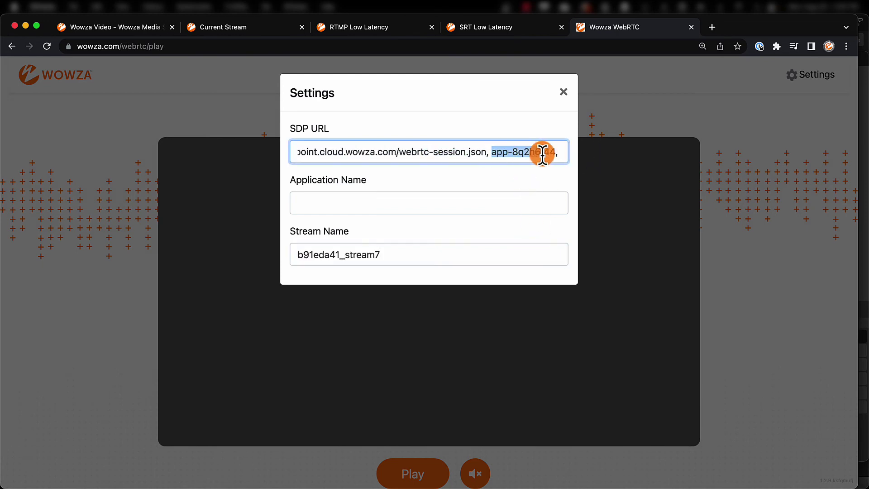
key("super+x")
left_click(524, 197)
key("super+v")
left_click_drag(501, 152, 569, 156)
key("BackSpace")
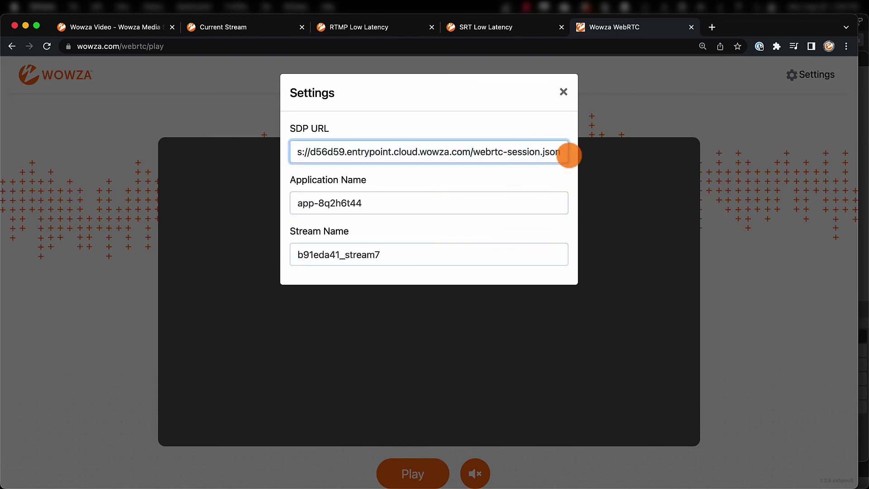
left_click(624, 202)
left_click(149, 26)
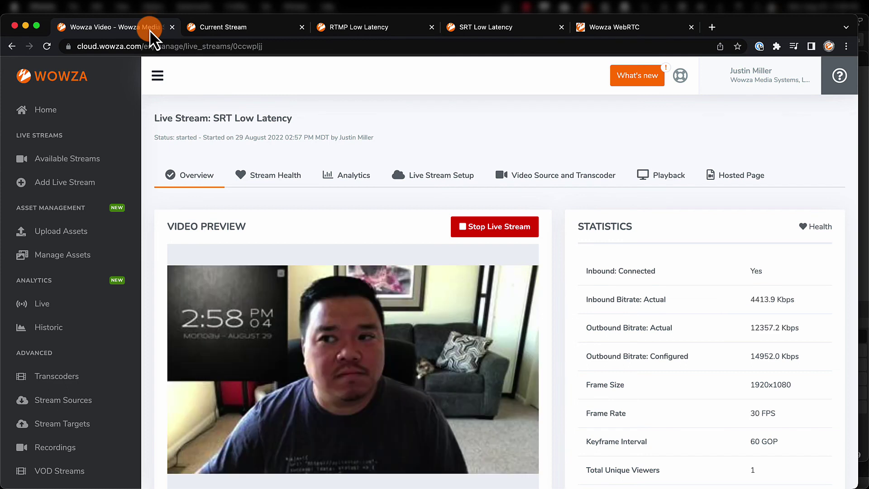
Play the b91eda41_stream7 output in the Wowza WebRTC Player alongside OBS Studio
left_click(649, 35)
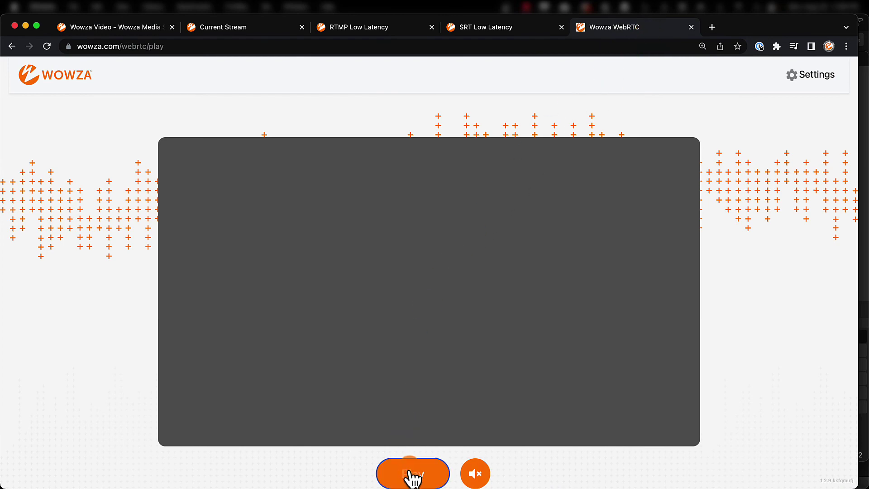
key("super+Tab")
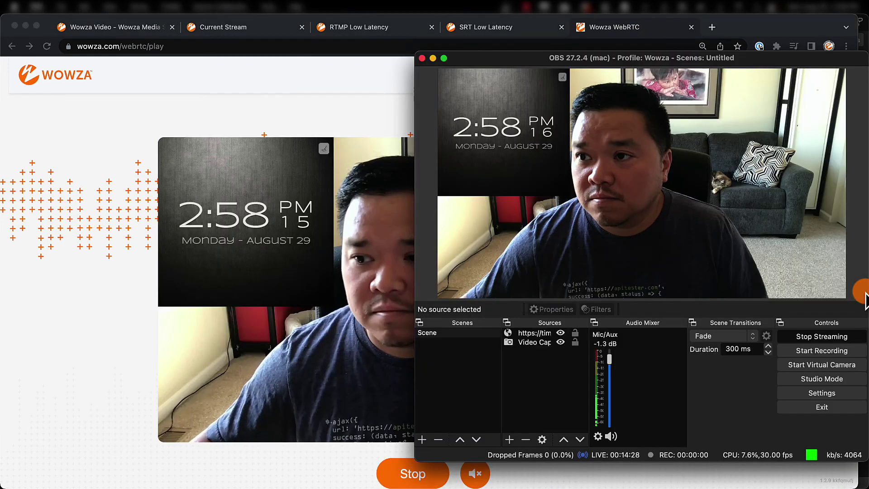